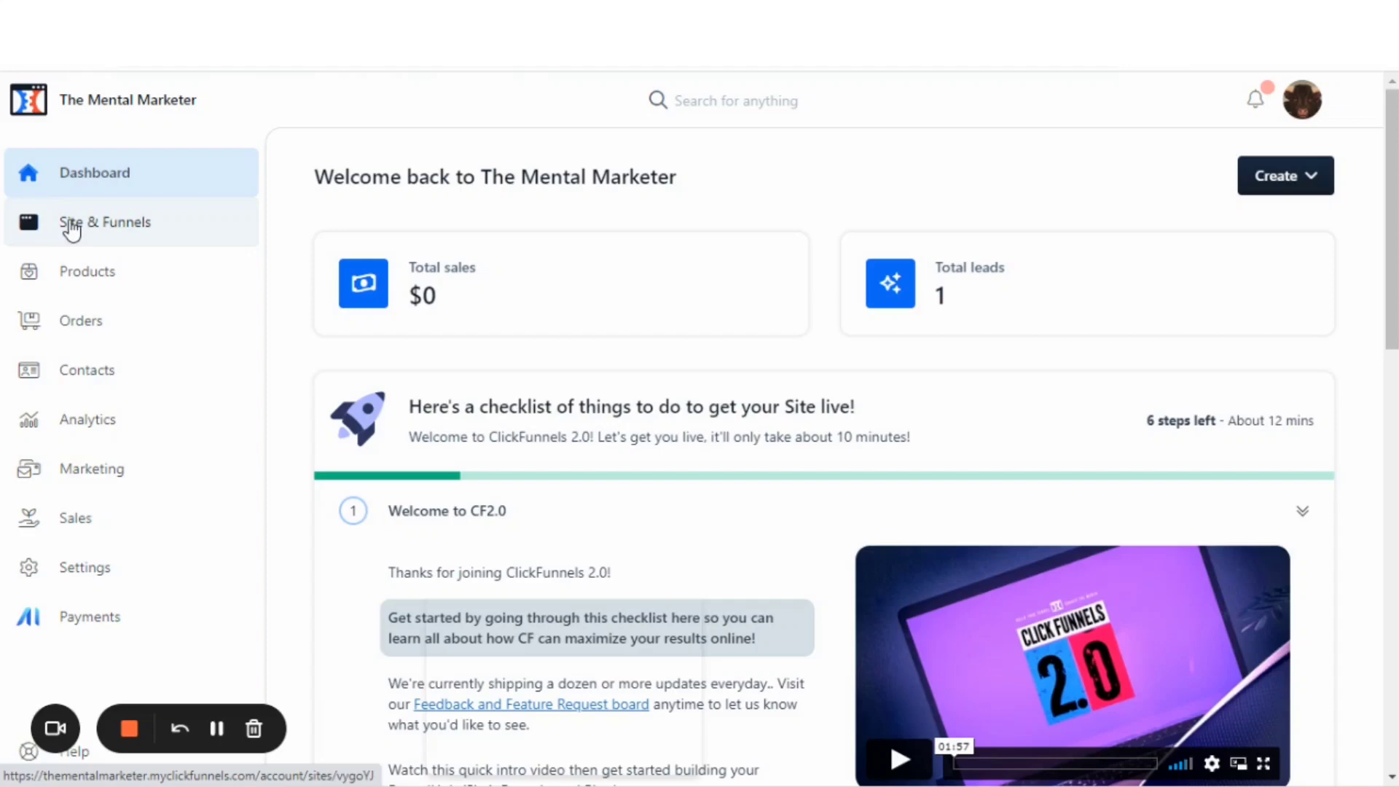
# Step: Open The Mental Marketer site overview (themementalmarketer.myclickfunnels.com) from Sites & Funnels
pyautogui.click(72, 229)
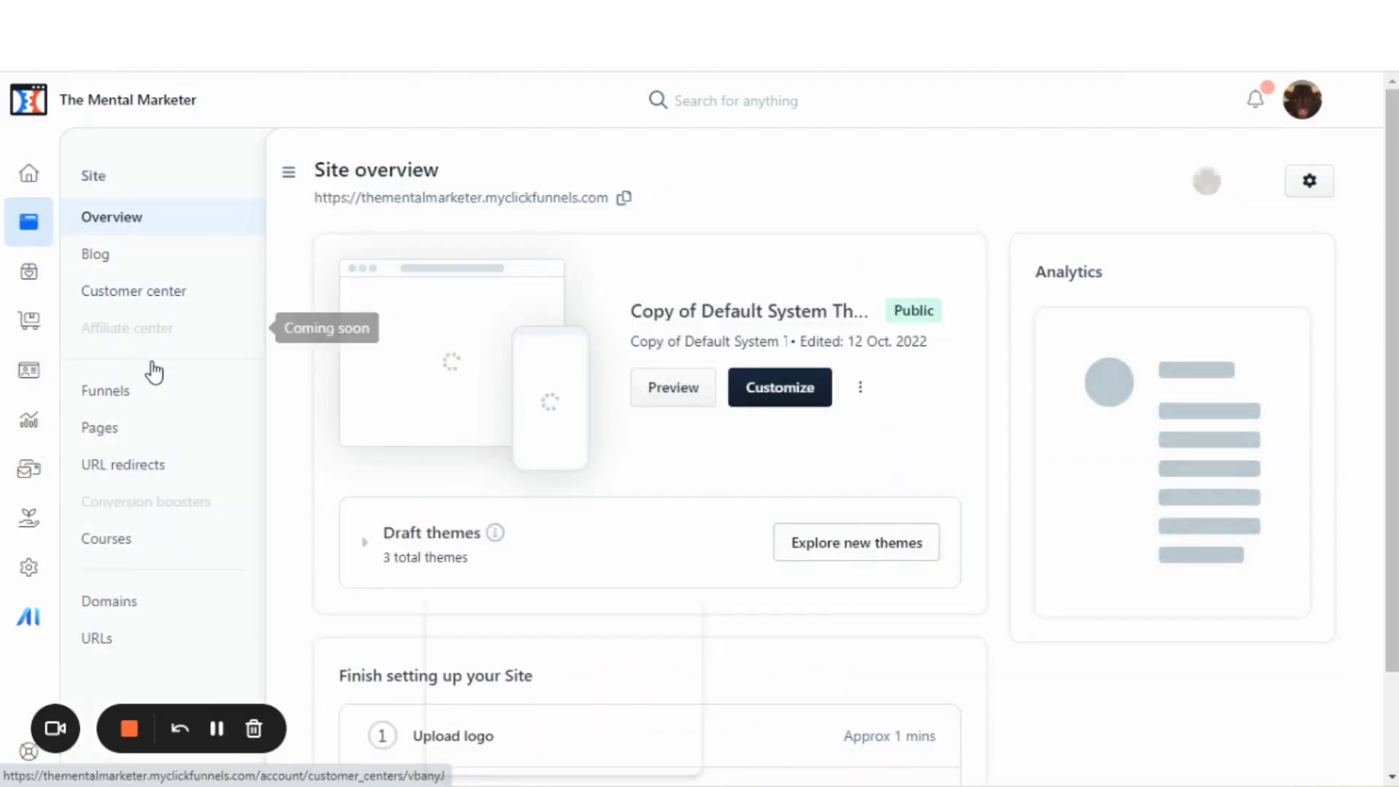
pyautogui.click(97, 435)
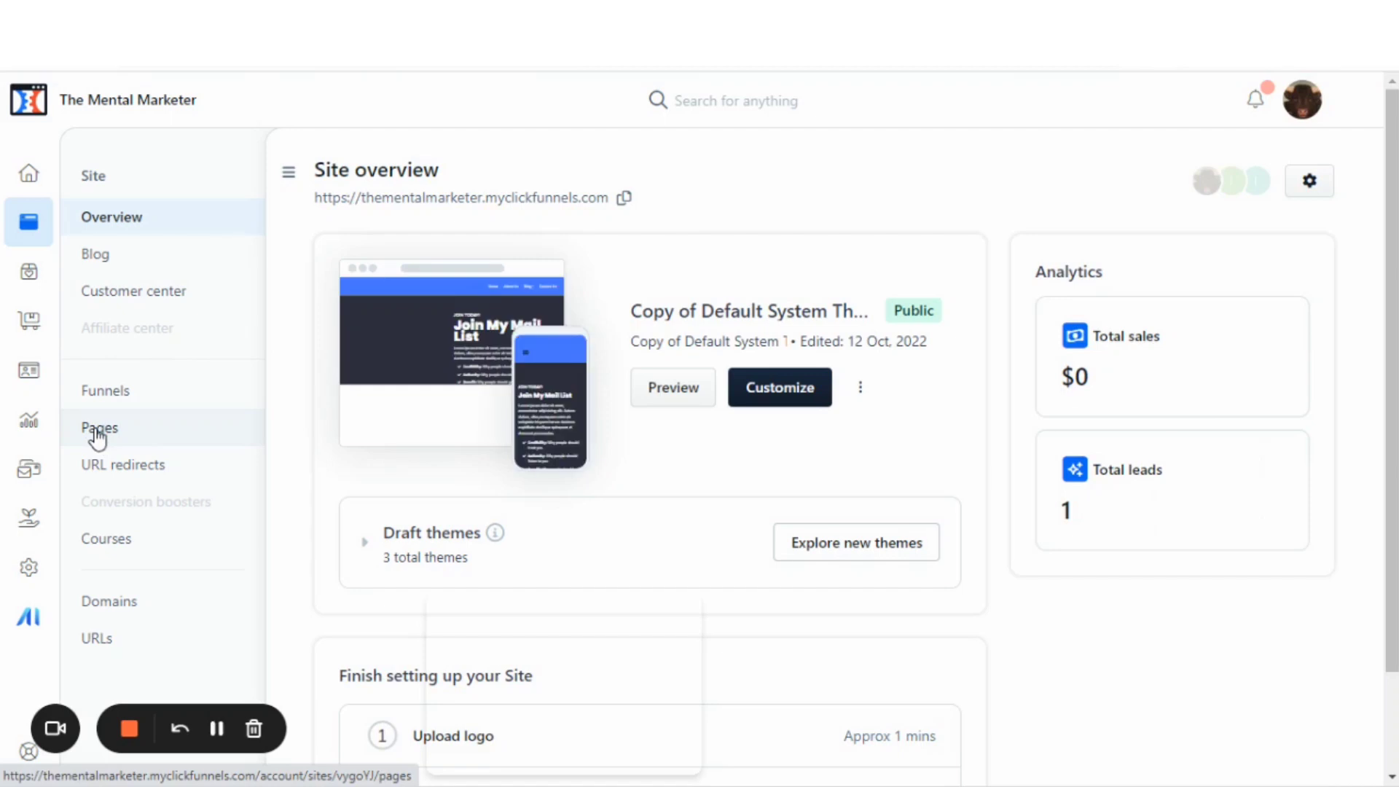
# Step: Go to the site's Pages list and scroll through it to locate My first funnel
pyautogui.click(97, 434)
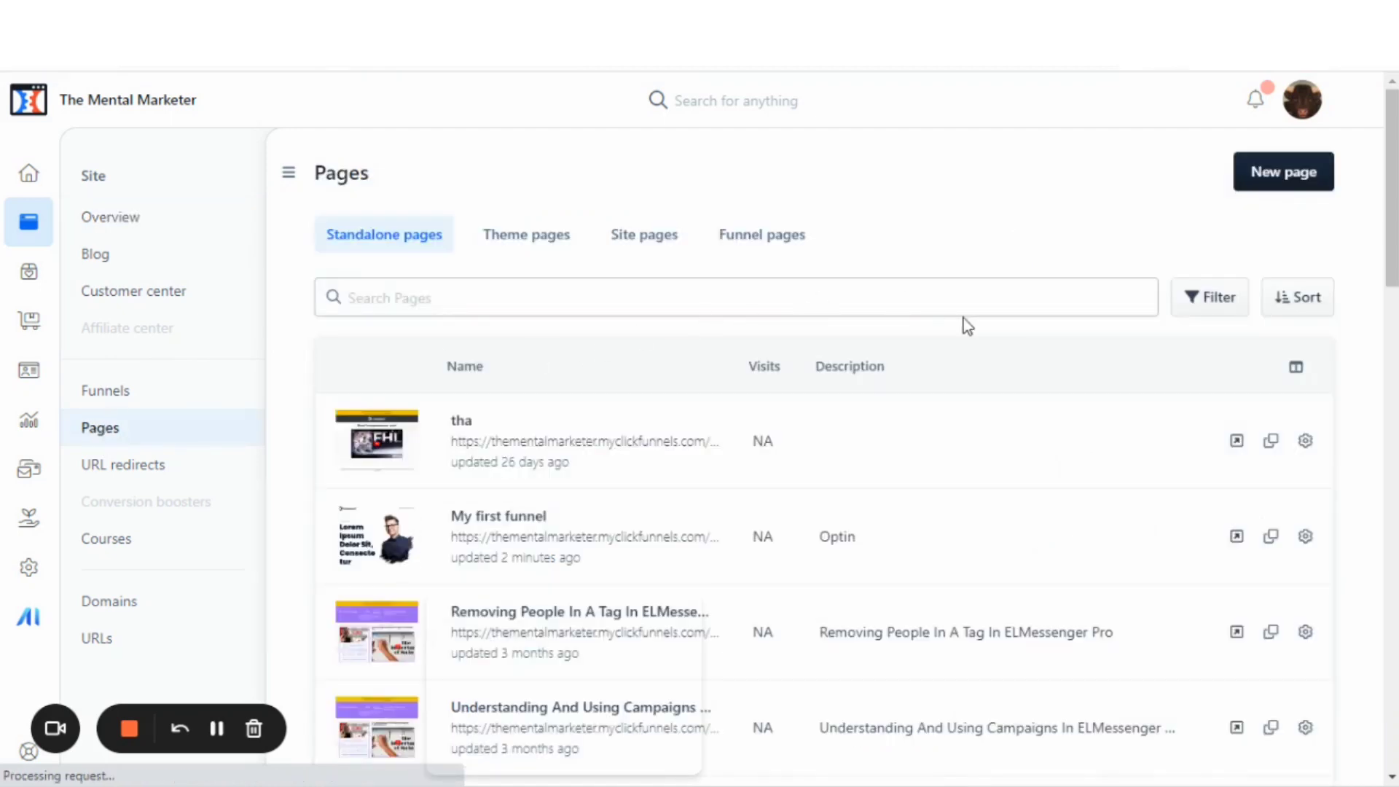
pyautogui.scroll(-1, 681, 440)
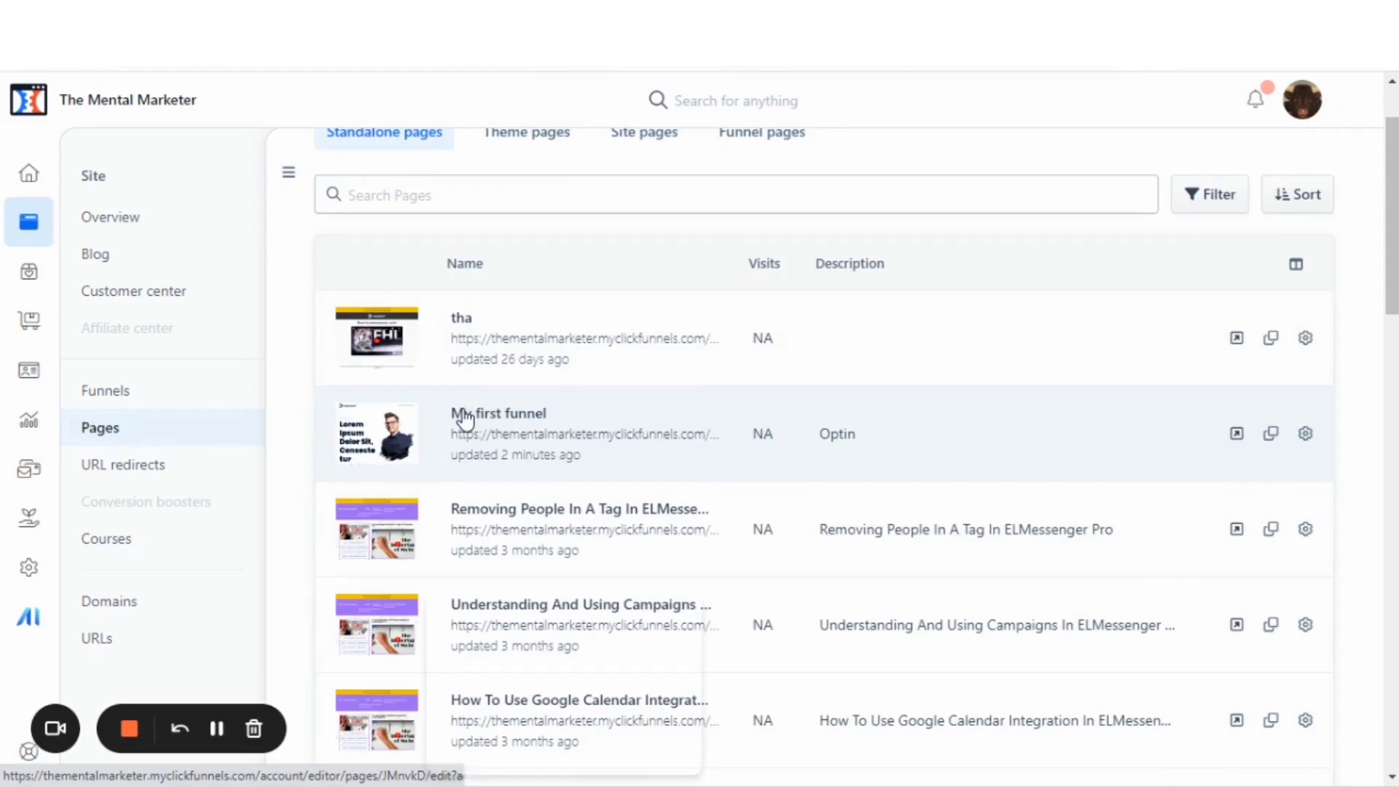
pyautogui.scroll(1, 463, 411)
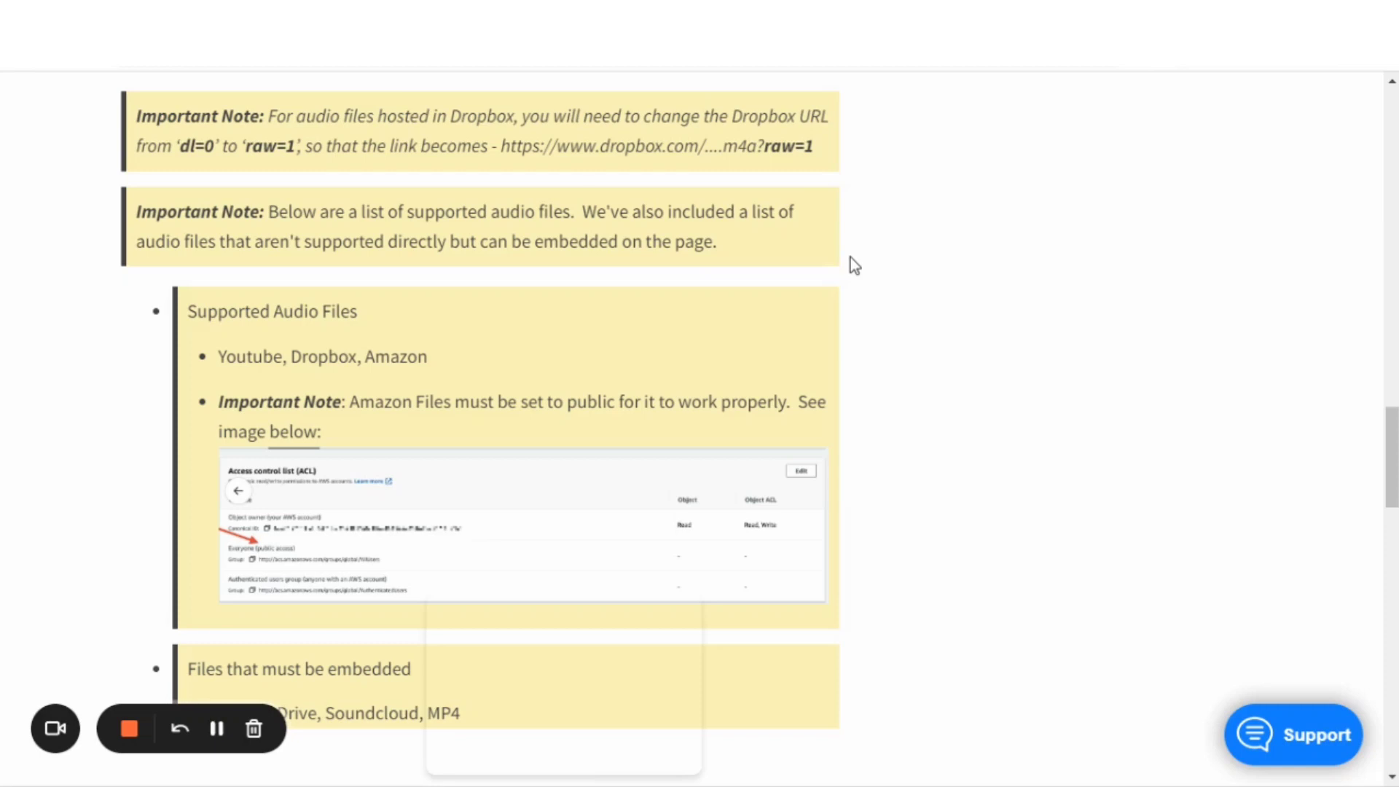
# Step: Read the help article's note on supported audio sources: YouTube, Dropbox, Amazon versus embed-only
pyautogui.scroll(-2, 976, 281)
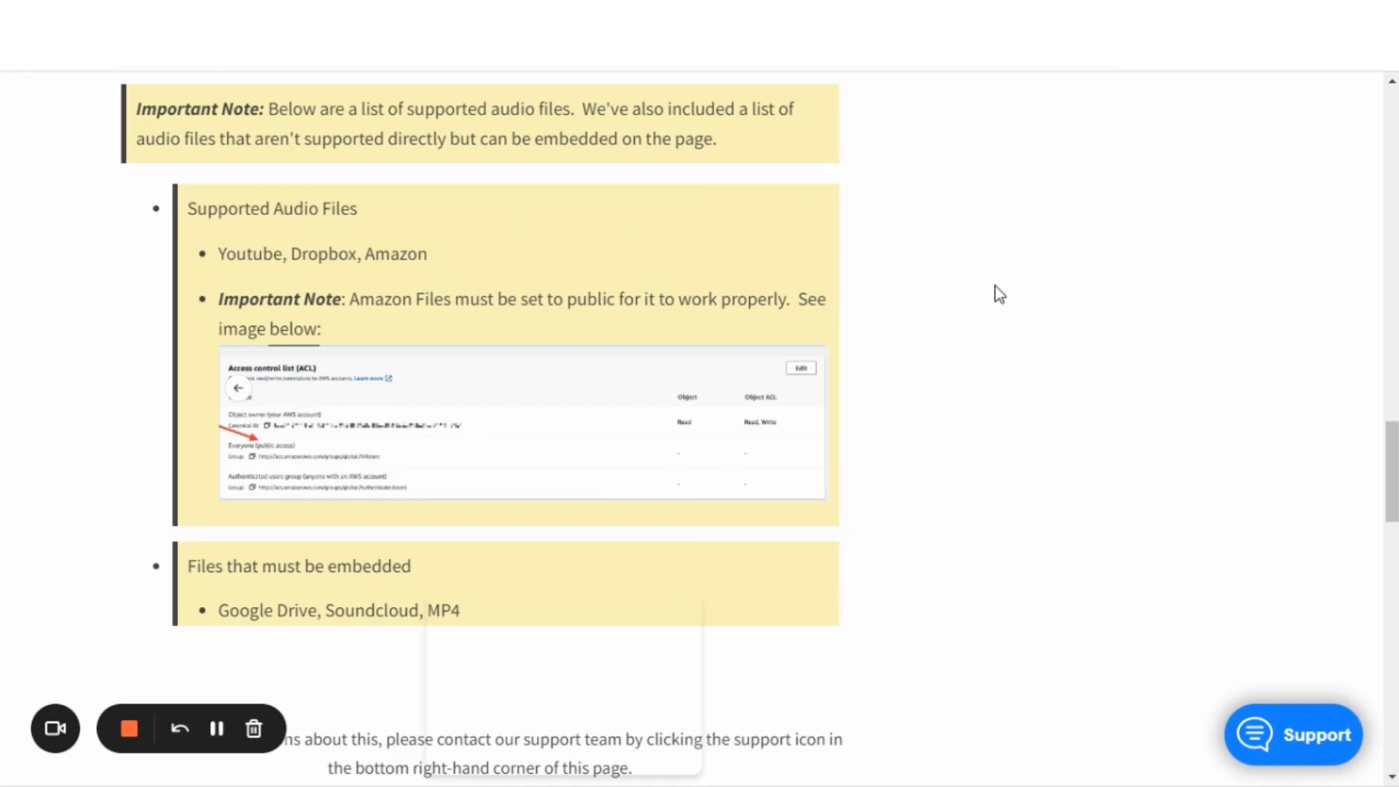
pyautogui.scroll(2, 999, 294)
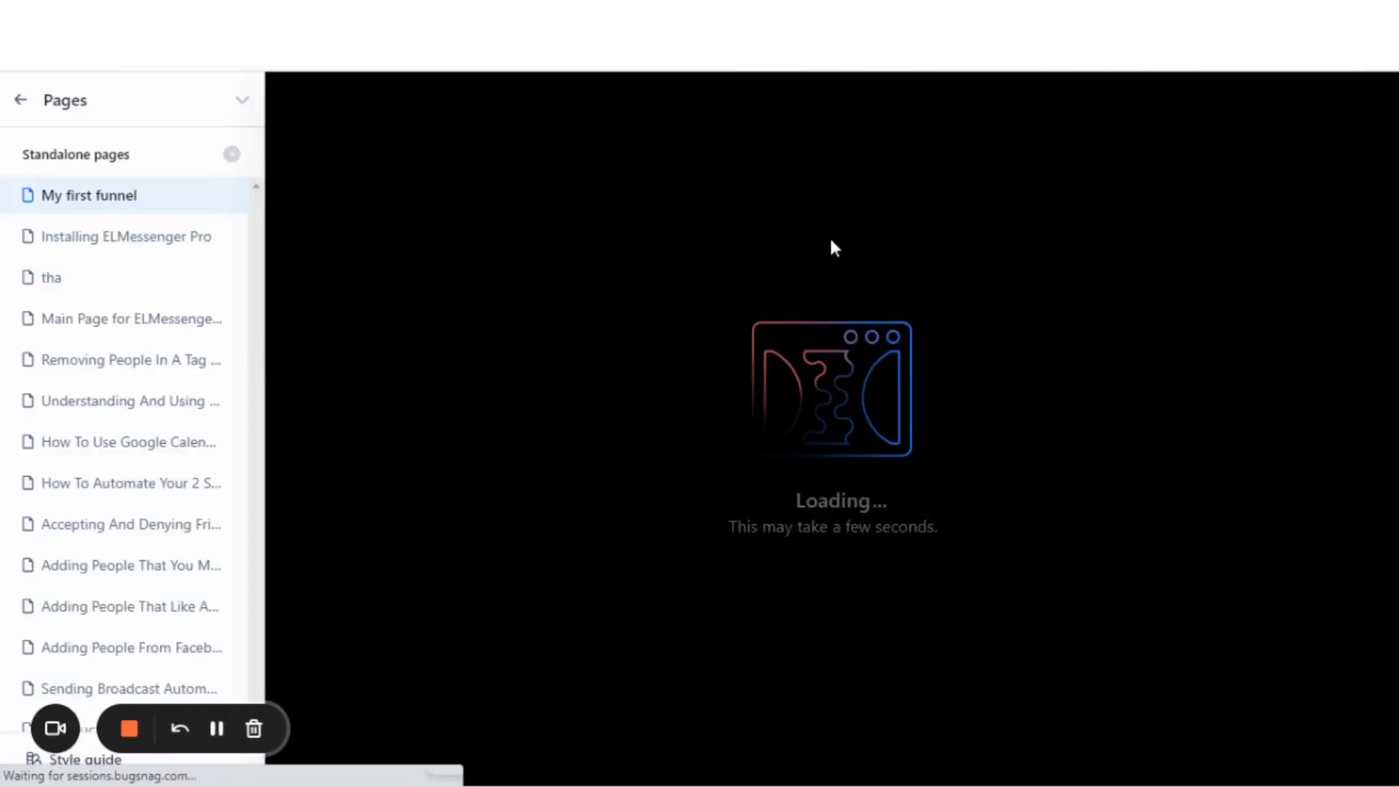
# Step: Insert an Audio element from the General tiles directly beneath the hero image
pyautogui.scroll(-1, 1228, 313)
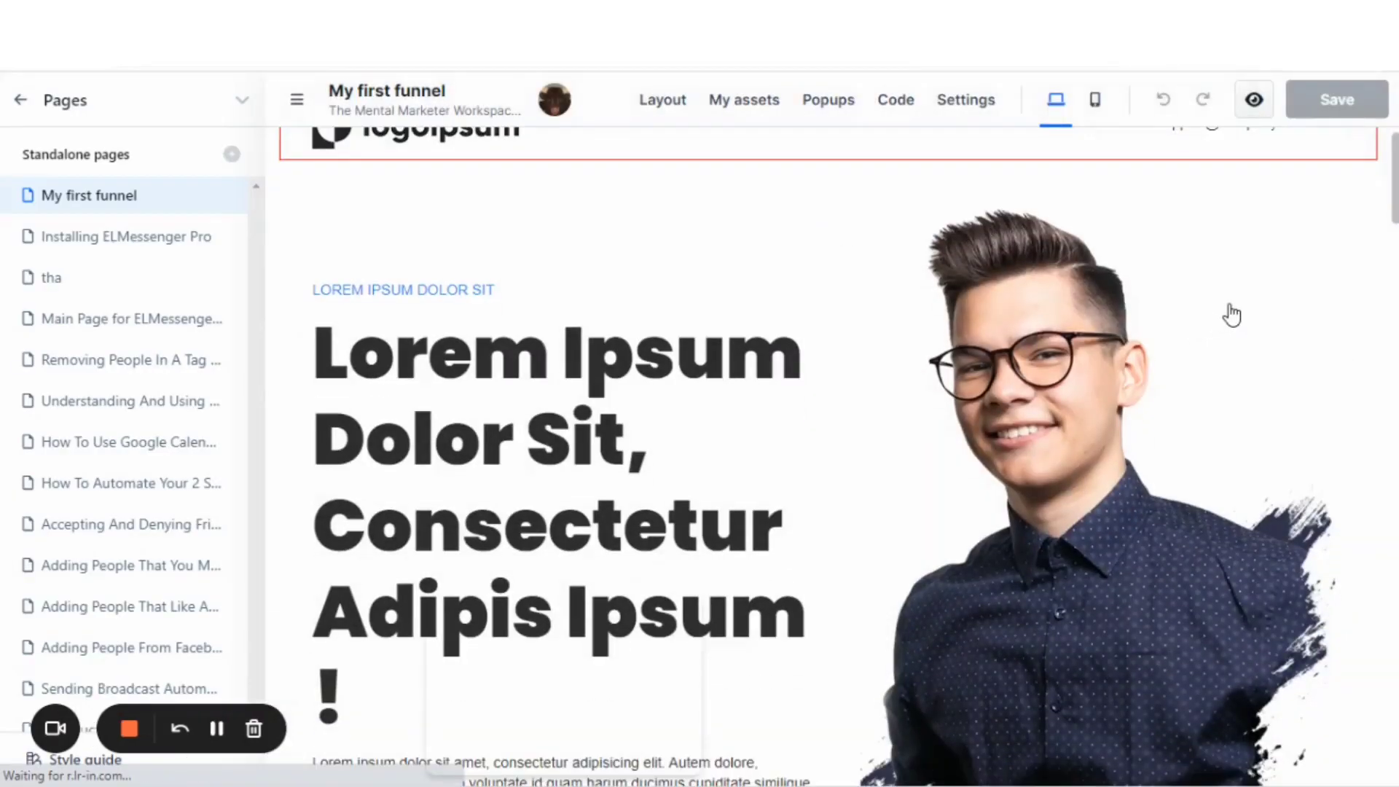
pyautogui.scroll(-2, 1230, 314)
pyautogui.scroll(-1, 1231, 314)
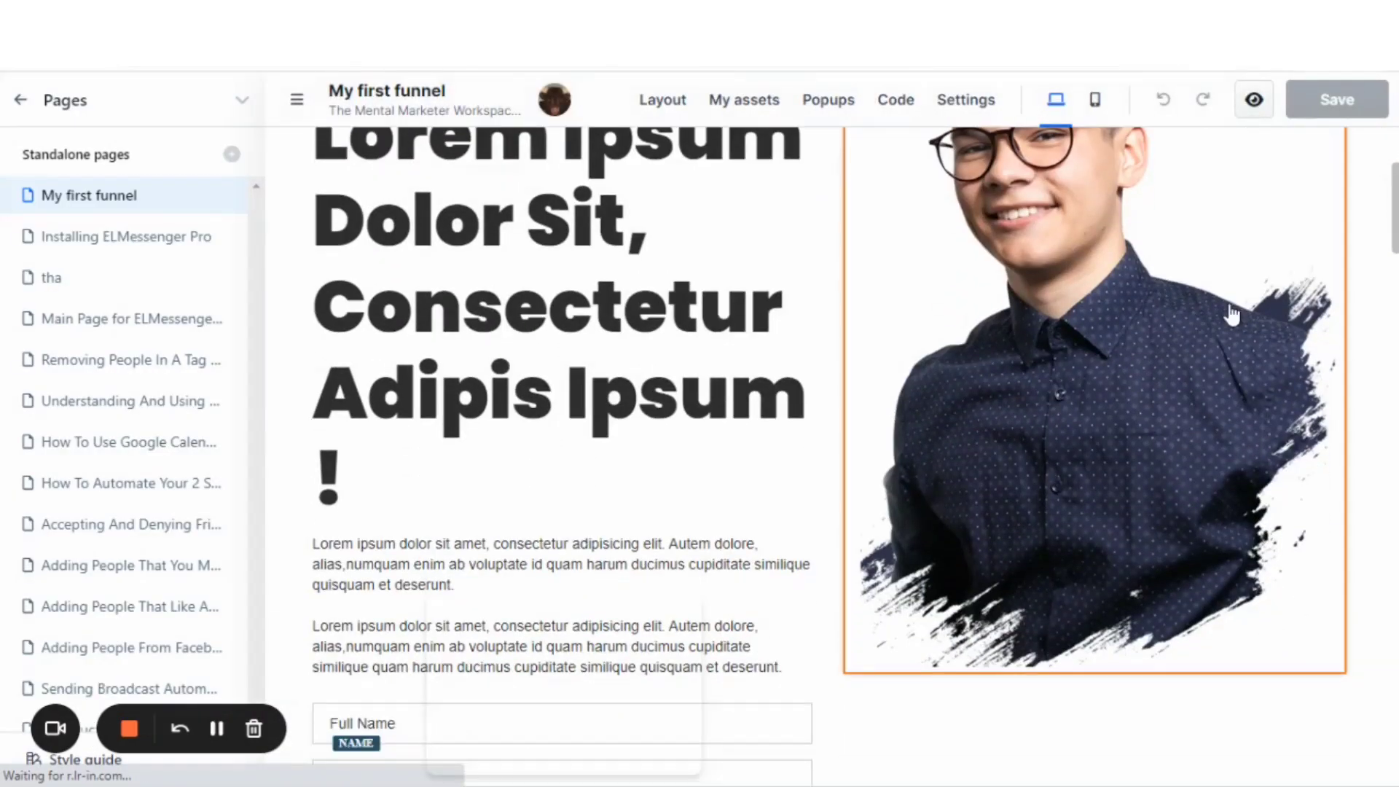
pyautogui.scroll(-2, 1231, 314)
pyautogui.scroll(-2, 1227, 314)
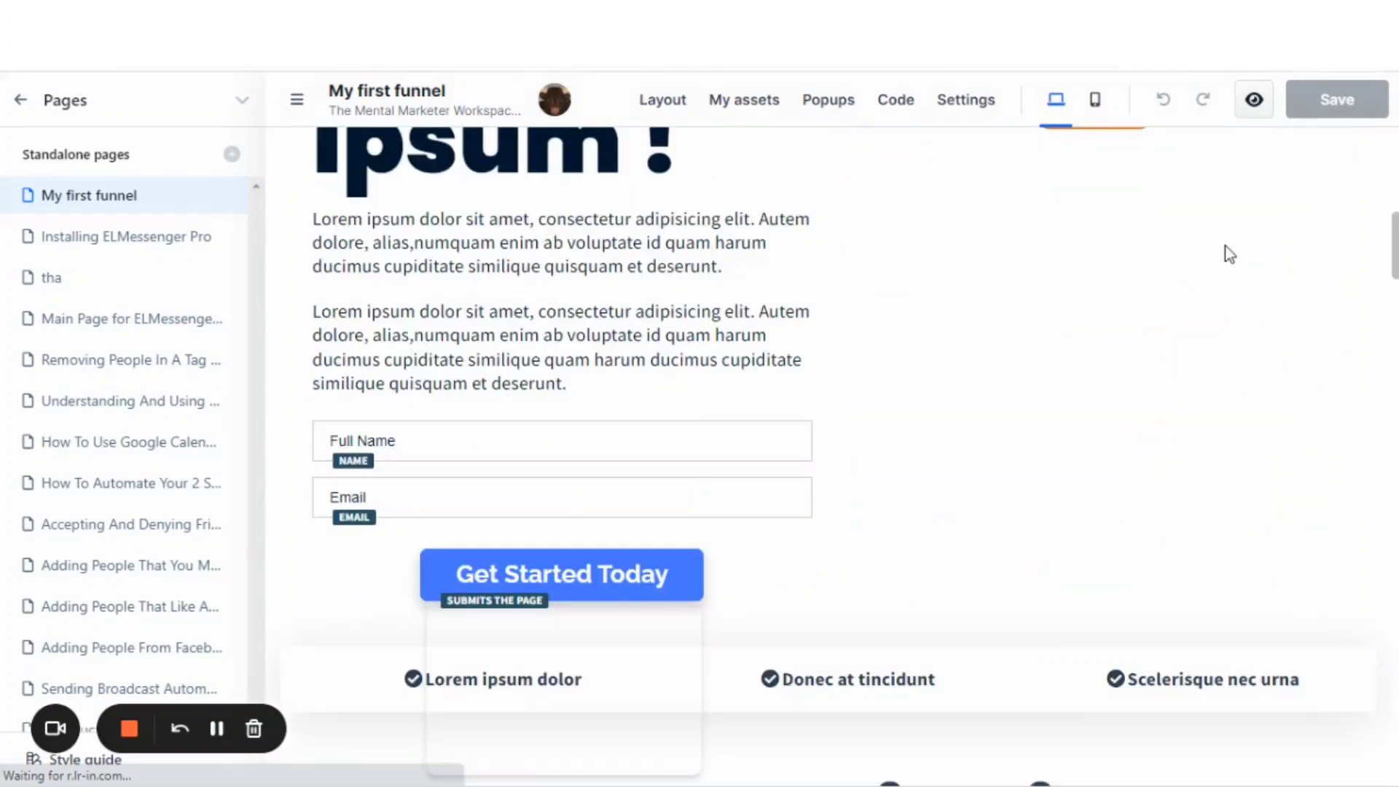
pyautogui.scroll(2, 1237, 269)
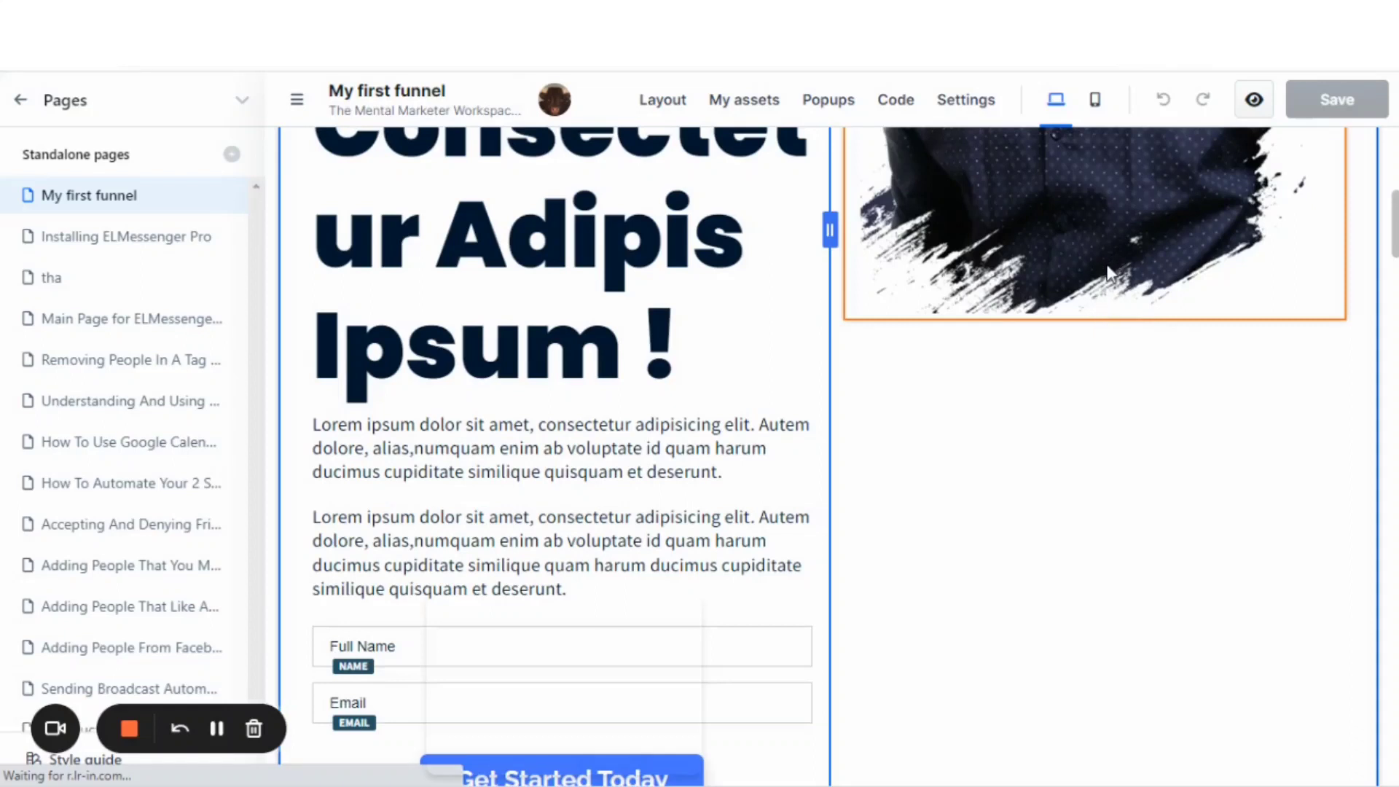
pyautogui.scroll(2, 1122, 283)
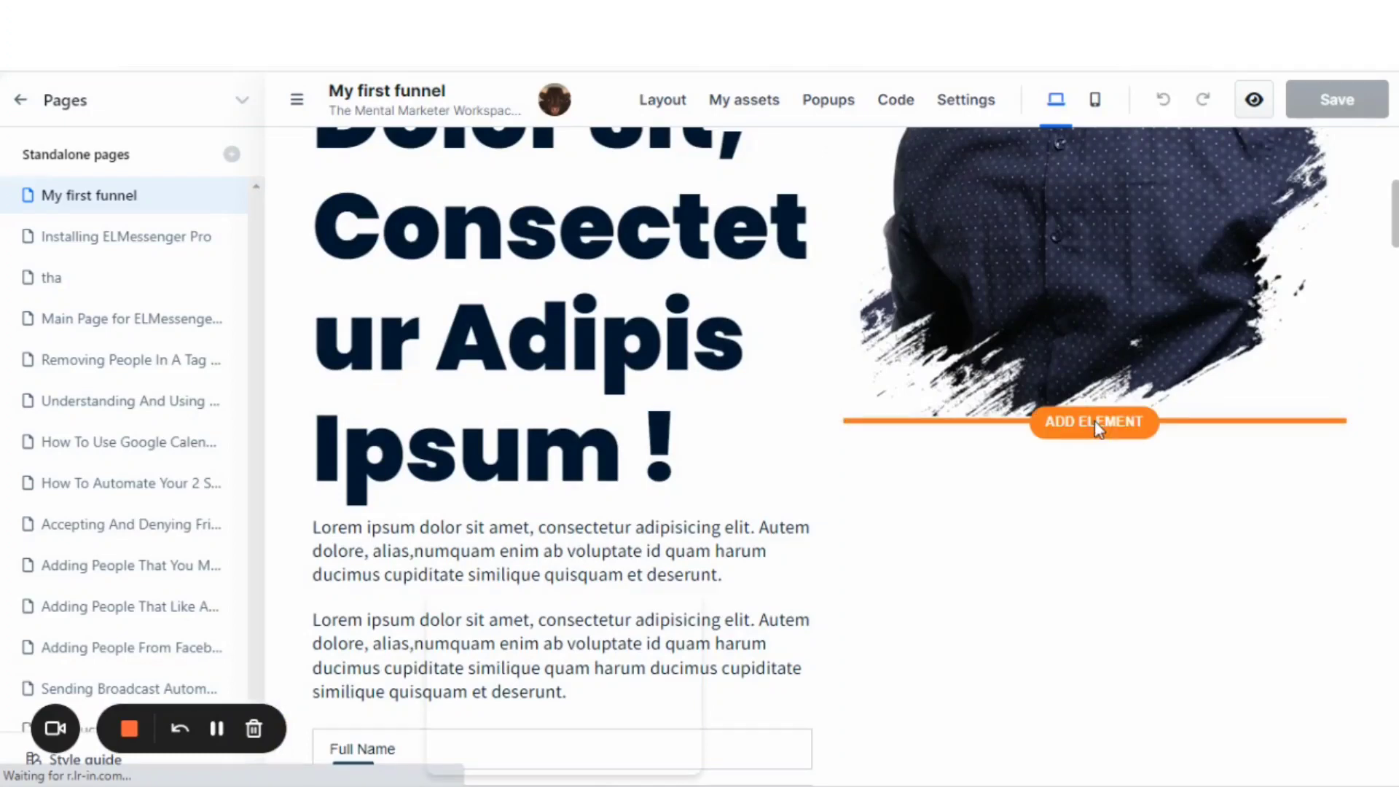
pyautogui.click(1094, 423)
pyautogui.scroll(-3, 1072, 460)
pyautogui.scroll(-3, 1073, 460)
pyautogui.scroll(-3, 1072, 461)
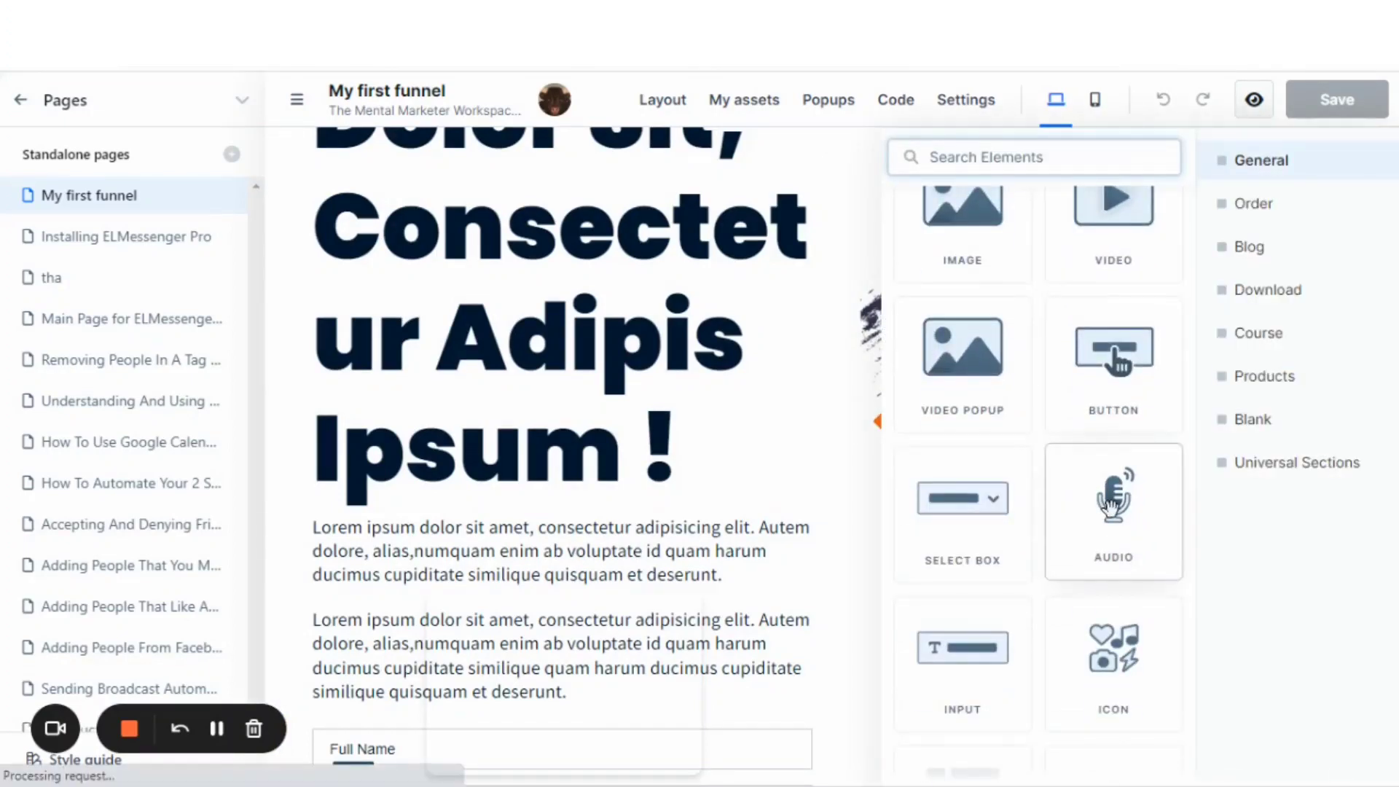
pyautogui.click(1111, 502)
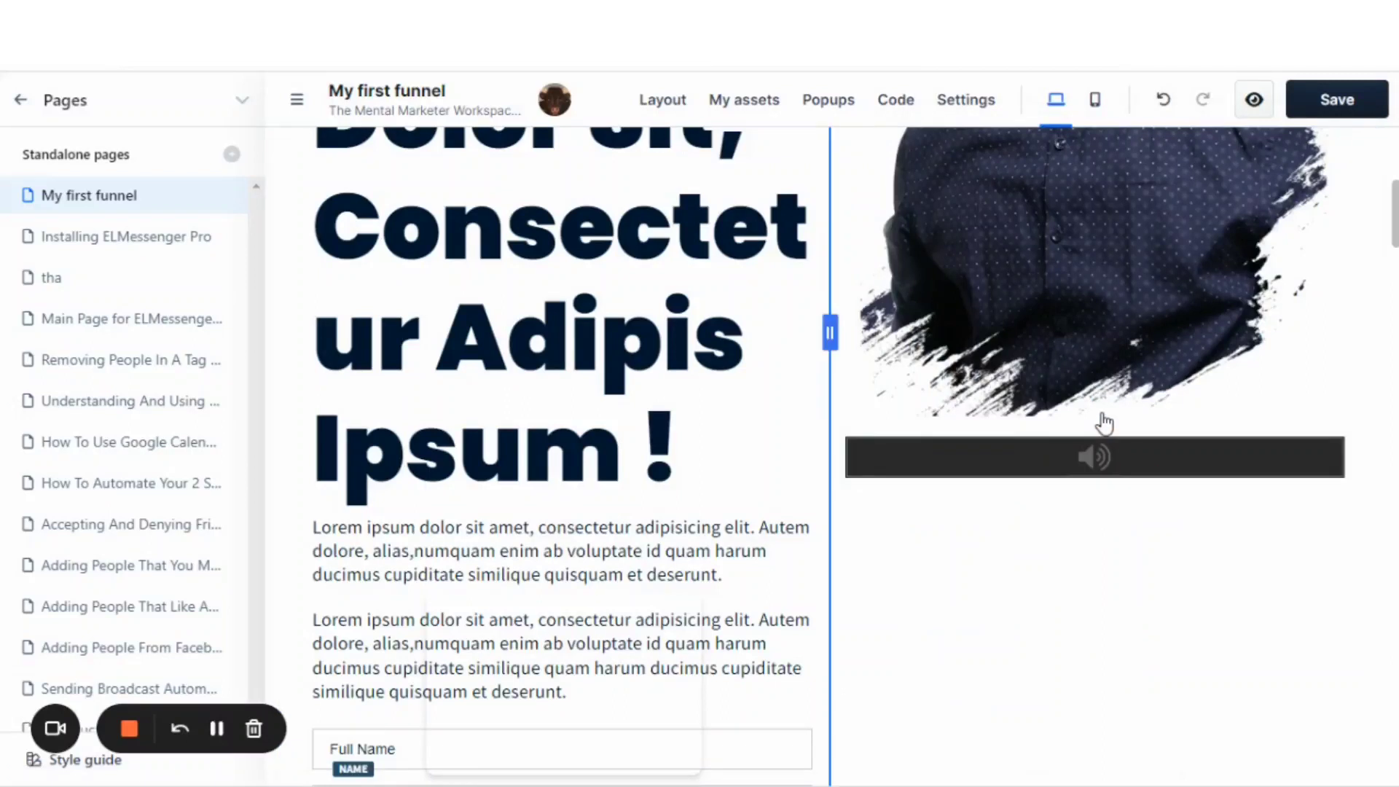
# Step: Place an image placeholder above the audio player
pyautogui.click(1096, 423)
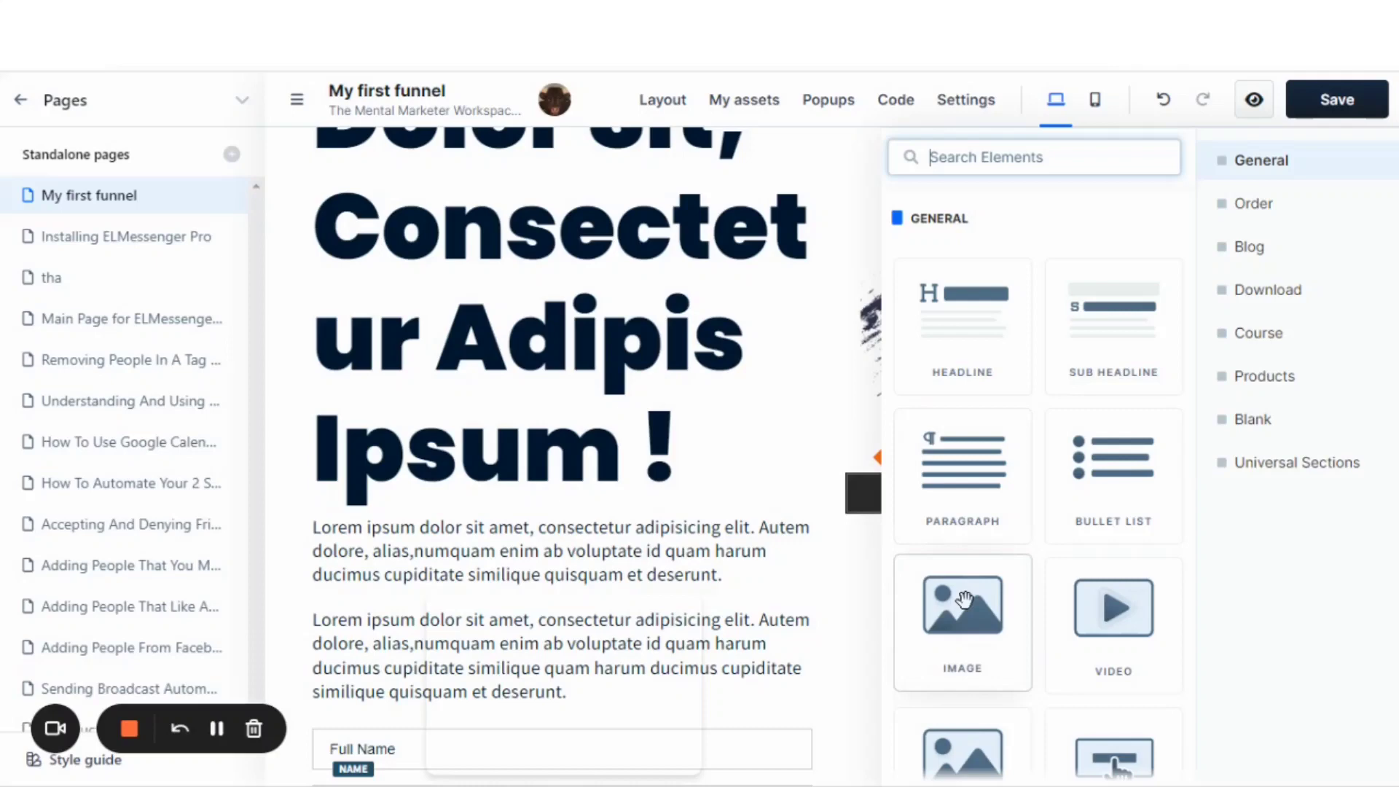
pyautogui.moveTo(965, 599); pyautogui.dragTo(869, 473)
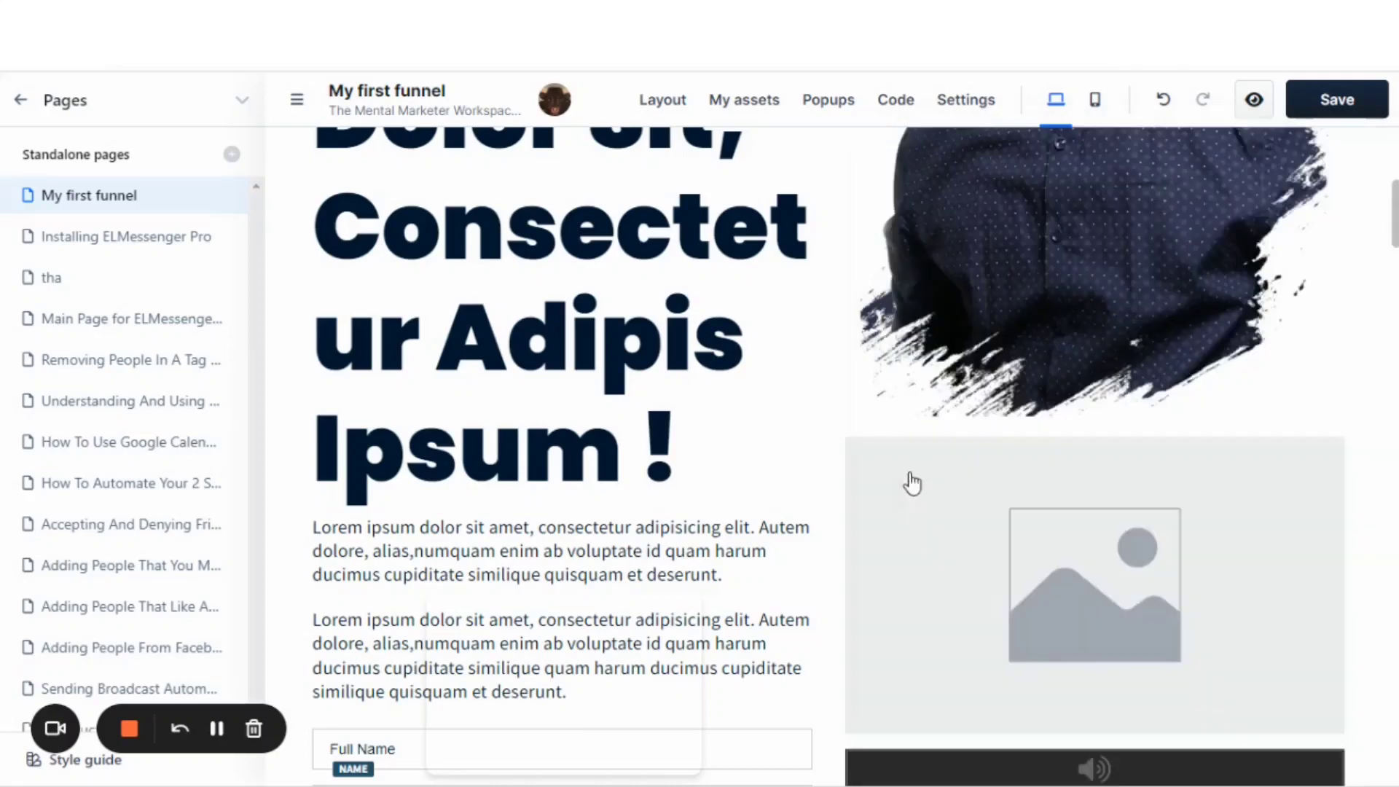
pyautogui.scroll(-3, 1057, 510)
pyautogui.scroll(1, 1200, 530)
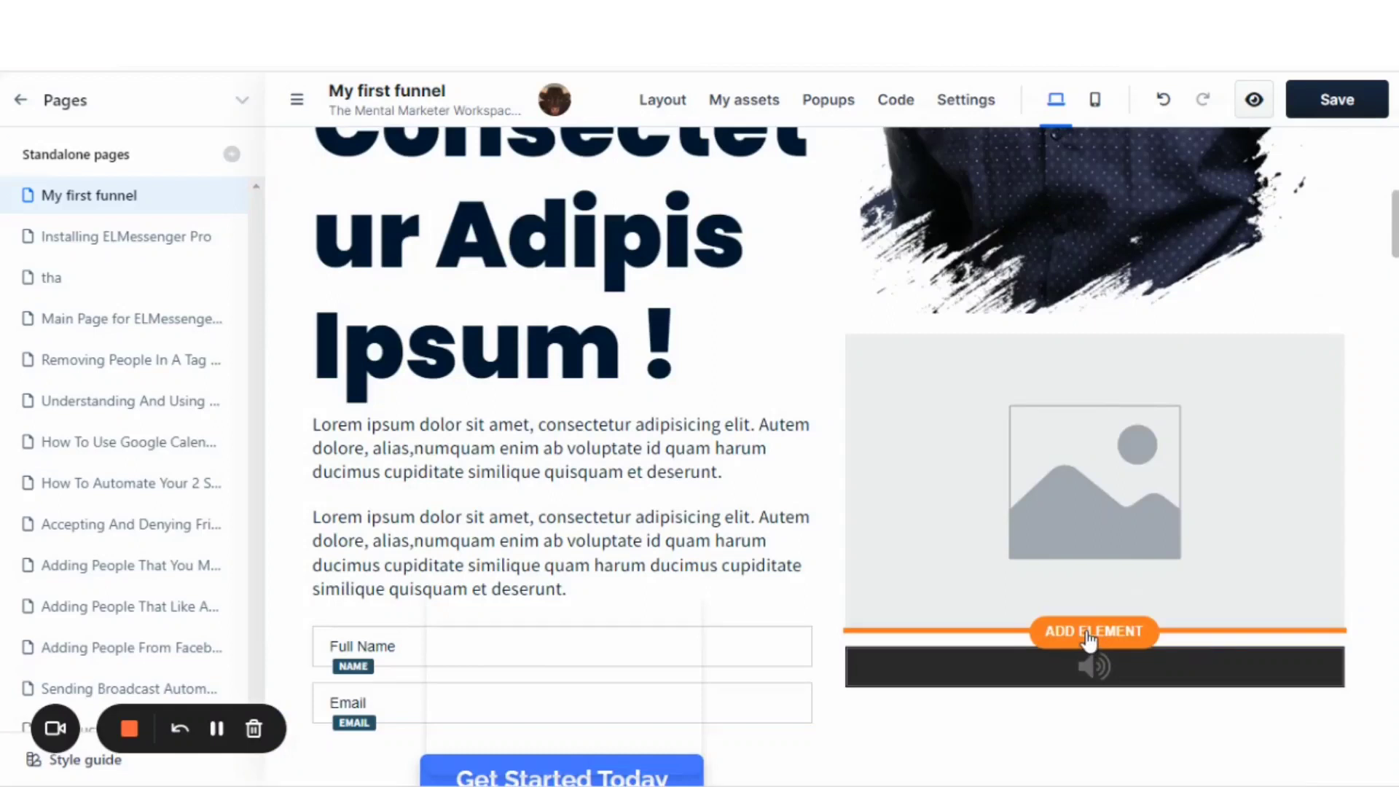
# Step: Add a paragraph under the image reading 'Listen To Podcast Episode'
pyautogui.click(1091, 632)
pyautogui.scroll(-2, 1116, 467)
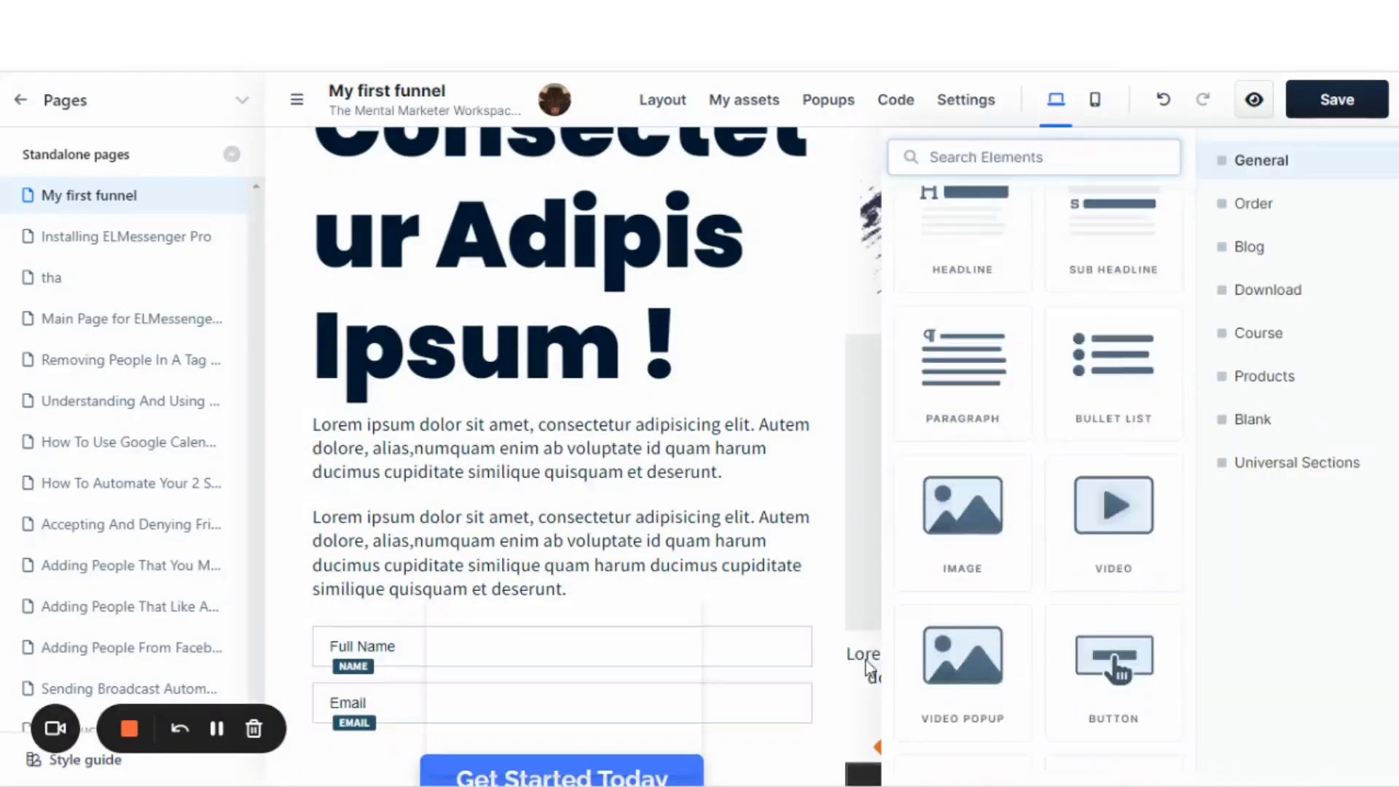
pyautogui.click(883, 663)
pyautogui.tripleClick(961, 665)
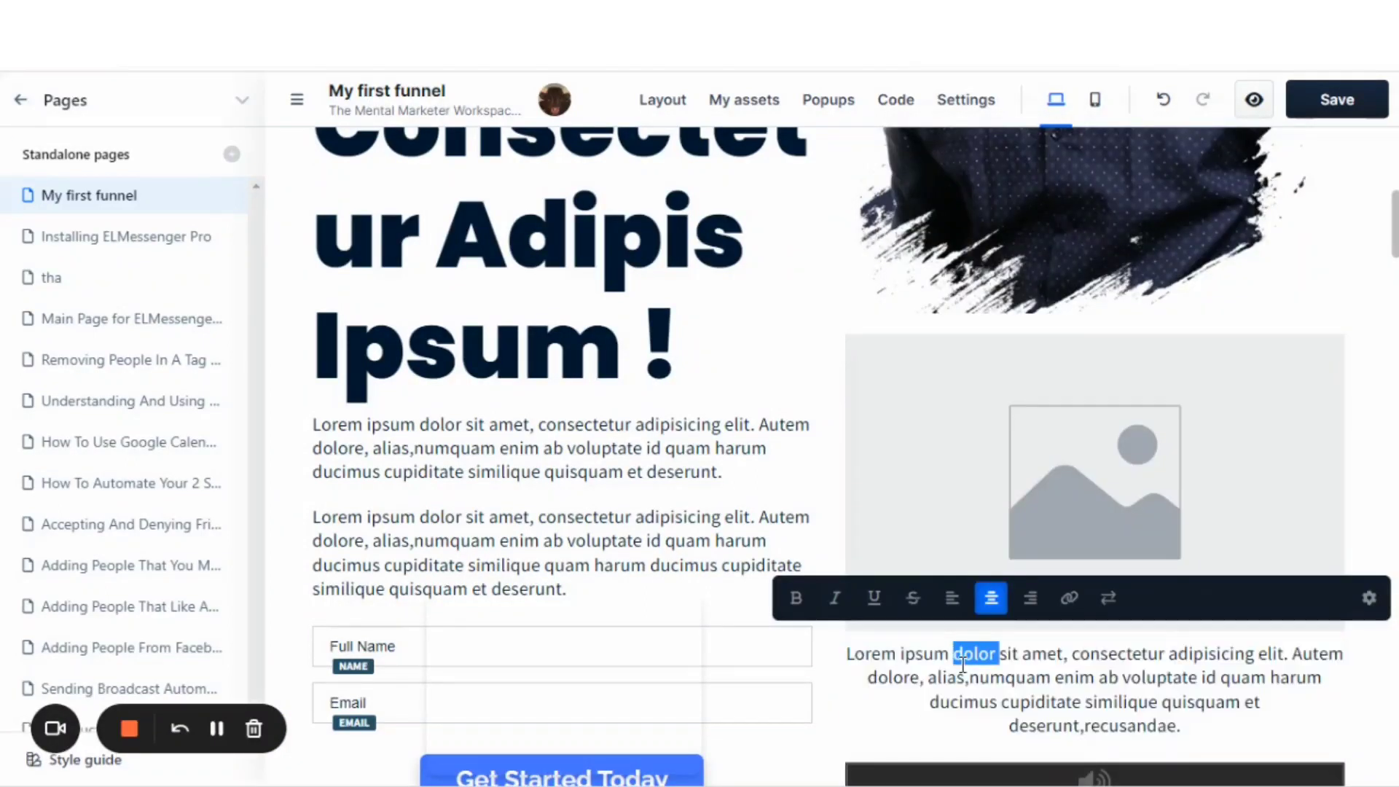
pyautogui.write('Listen')
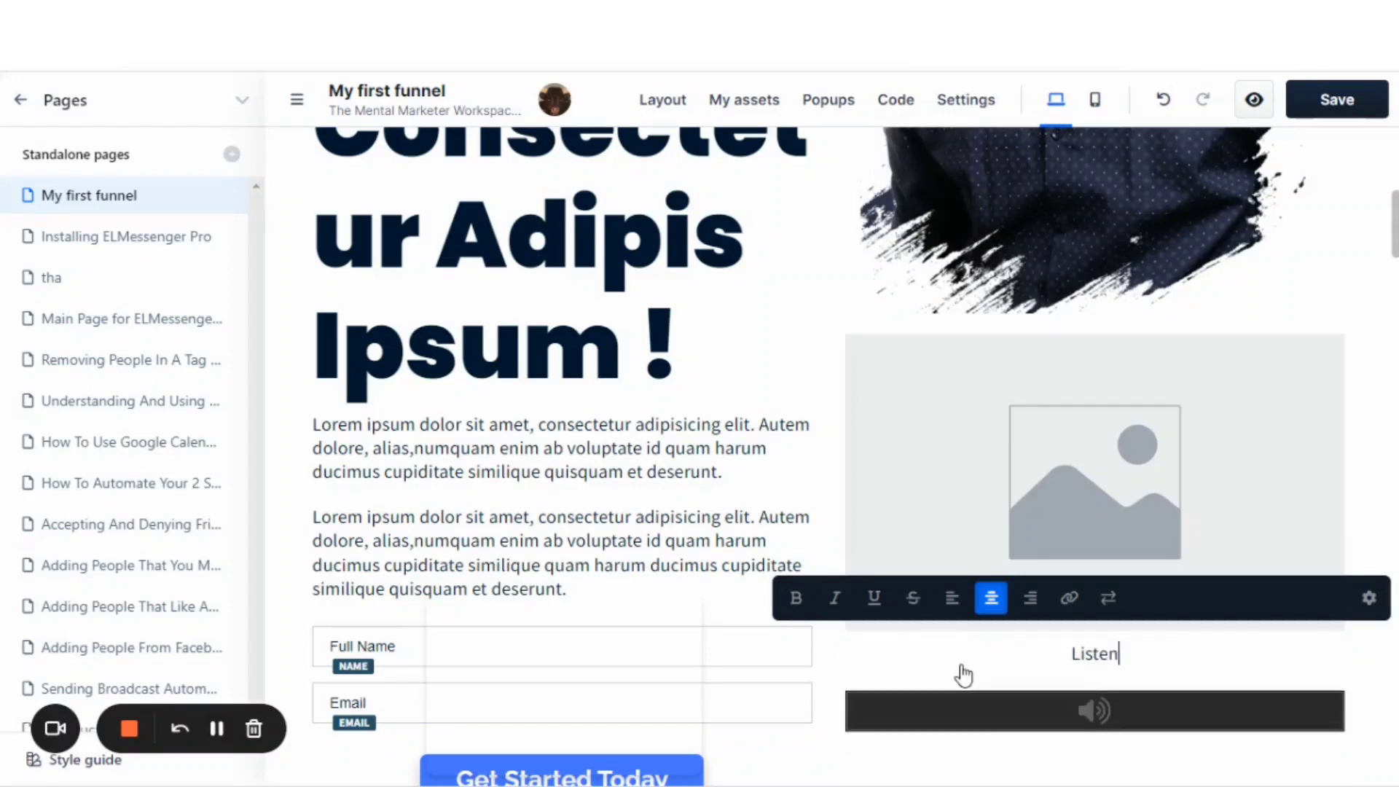
pyautogui.write(' To Podcast Episode')
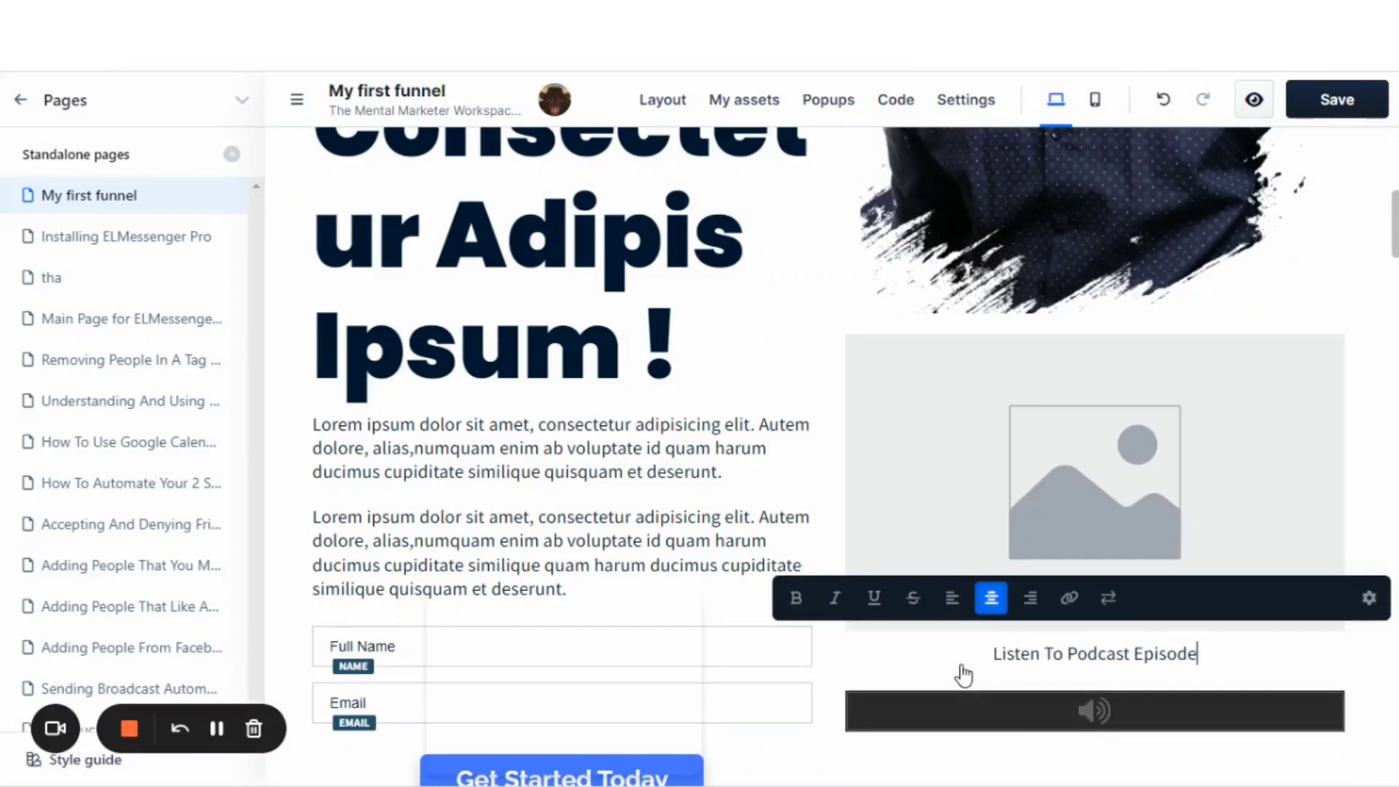
pyautogui.press('Return')
# Step: Upload 'Freebie Seekers Thumbnail' and set it as the image placeholder's picture
pyautogui.click(1090, 430)
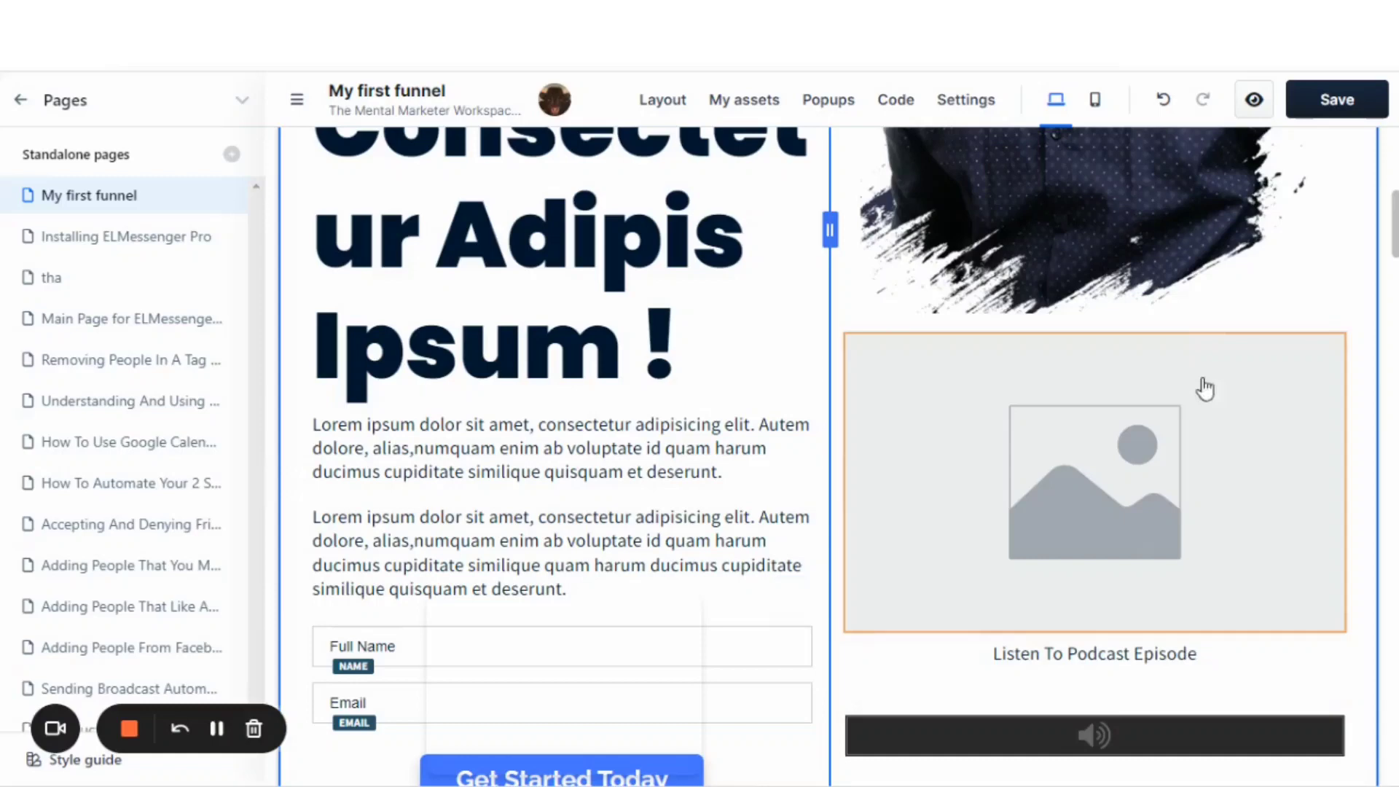
pyautogui.click(1209, 319)
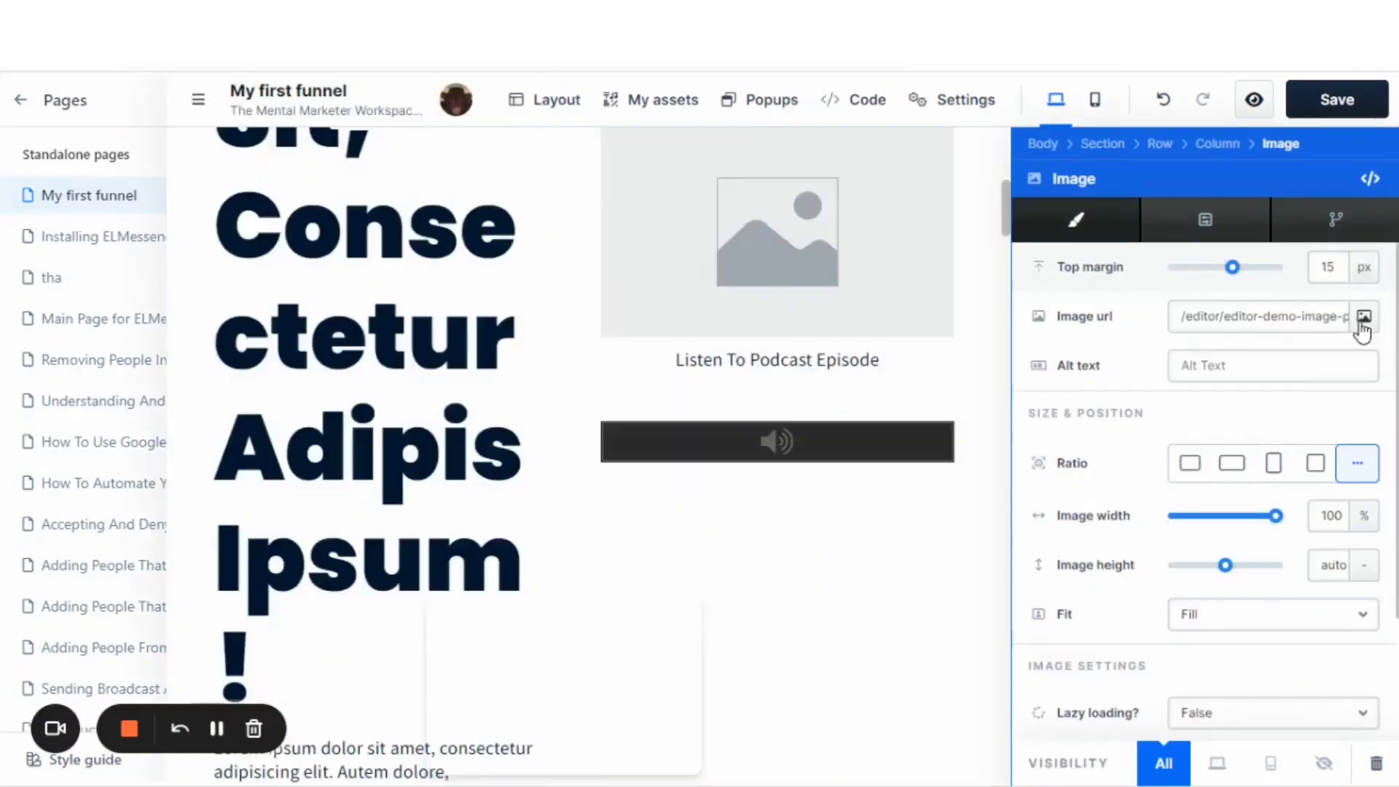
pyautogui.click(1364, 318)
pyautogui.click(450, 300)
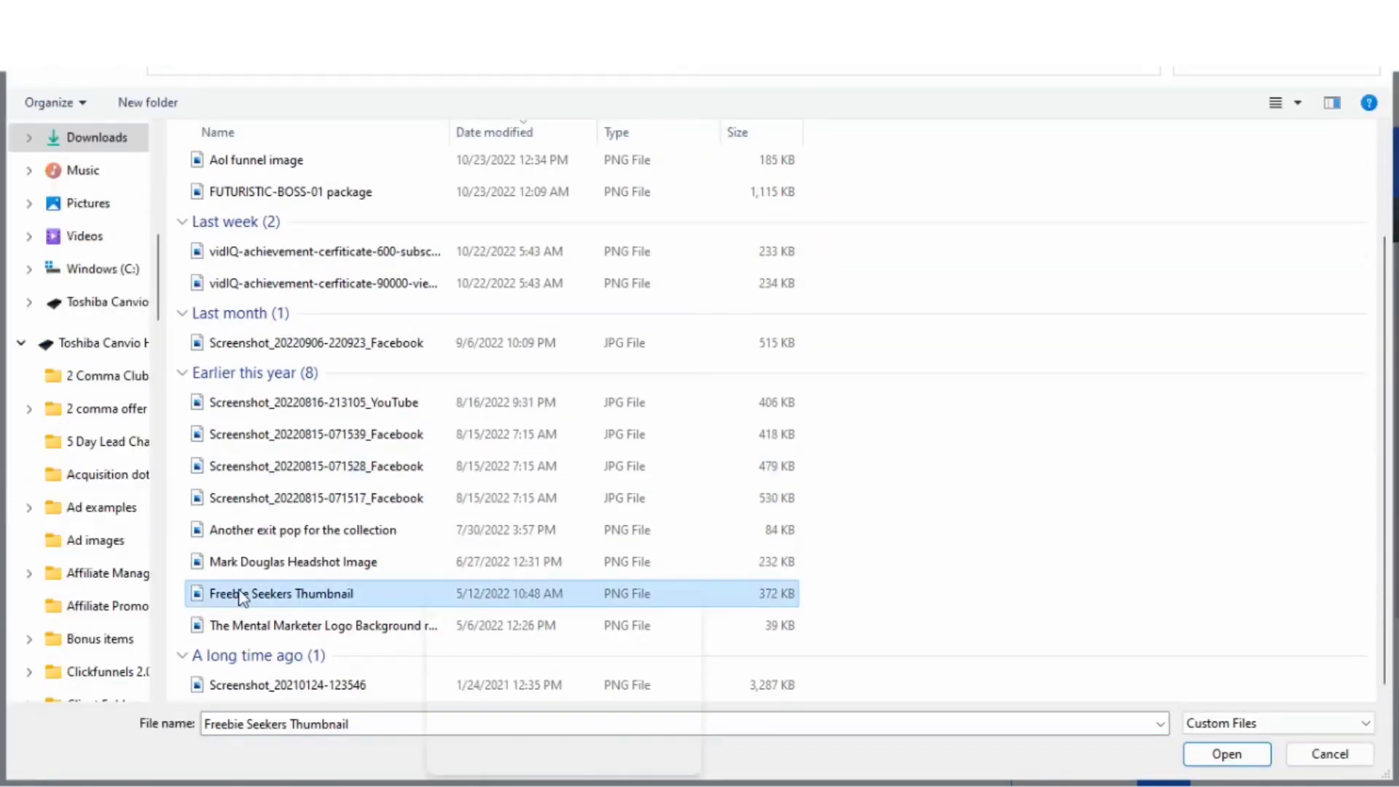
pyautogui.doubleClick(238, 593)
pyautogui.click(615, 297)
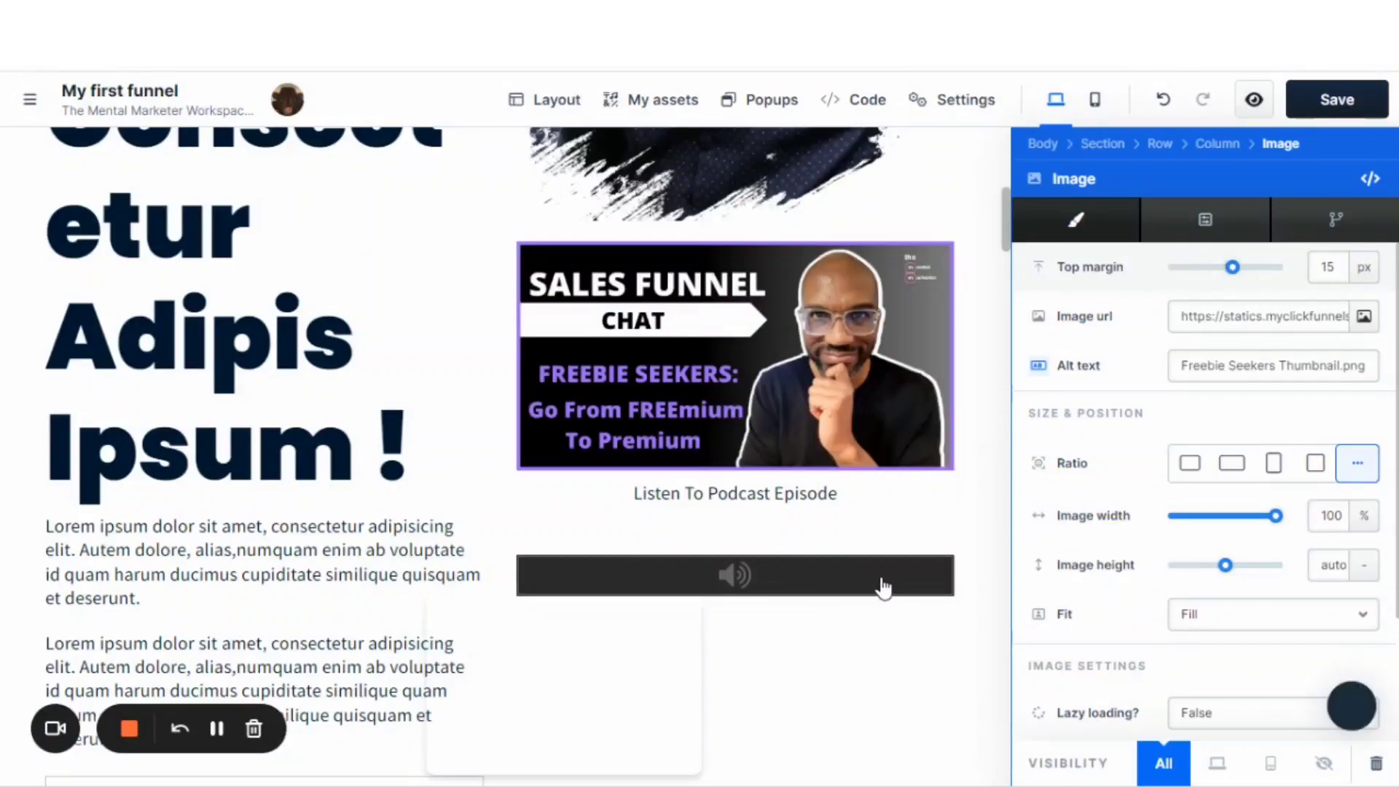
# Step: Reduce the audio player's top margin to a negative value, pulling it up under the caption
pyautogui.press('Escape')
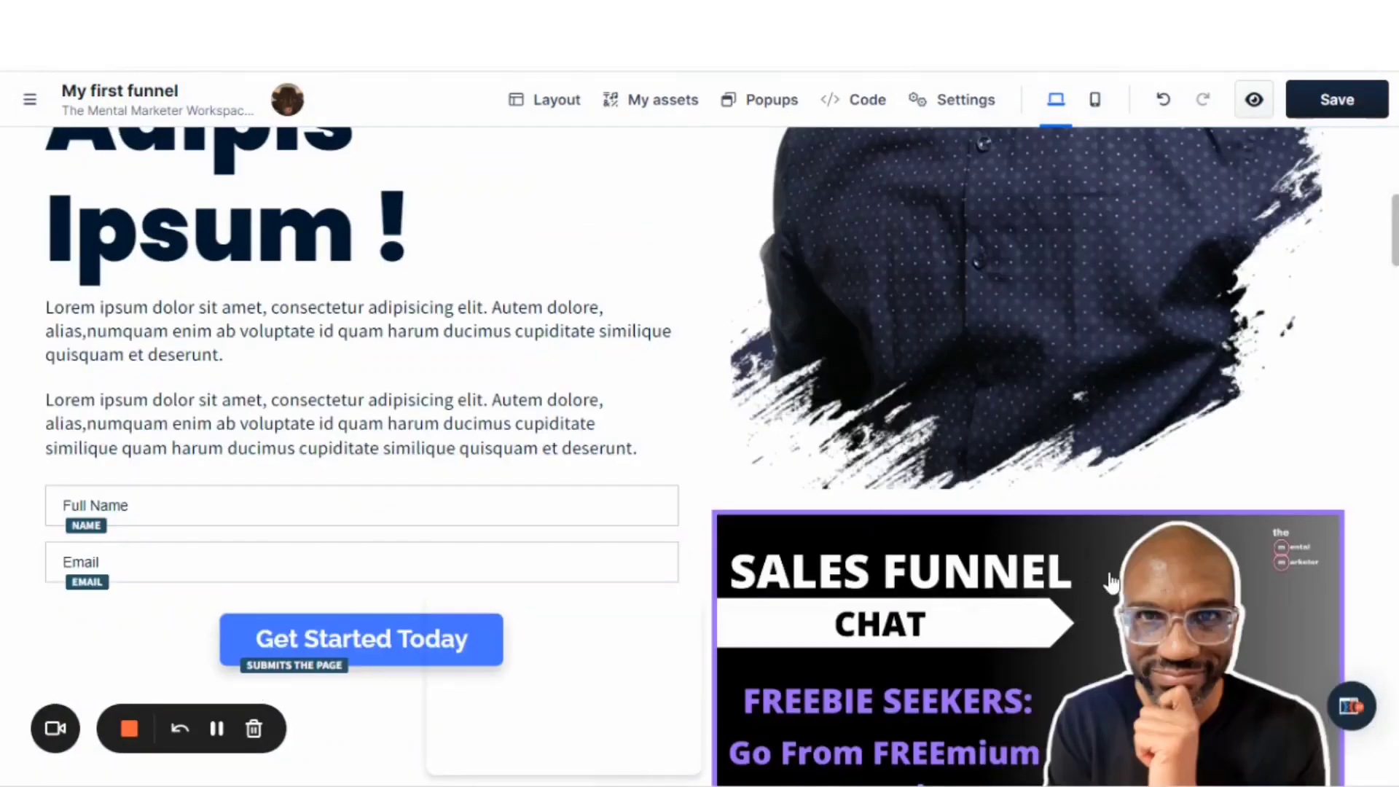
pyautogui.scroll(-2, 1114, 575)
pyautogui.scroll(-2, 1162, 534)
pyautogui.scroll(-3, 1151, 475)
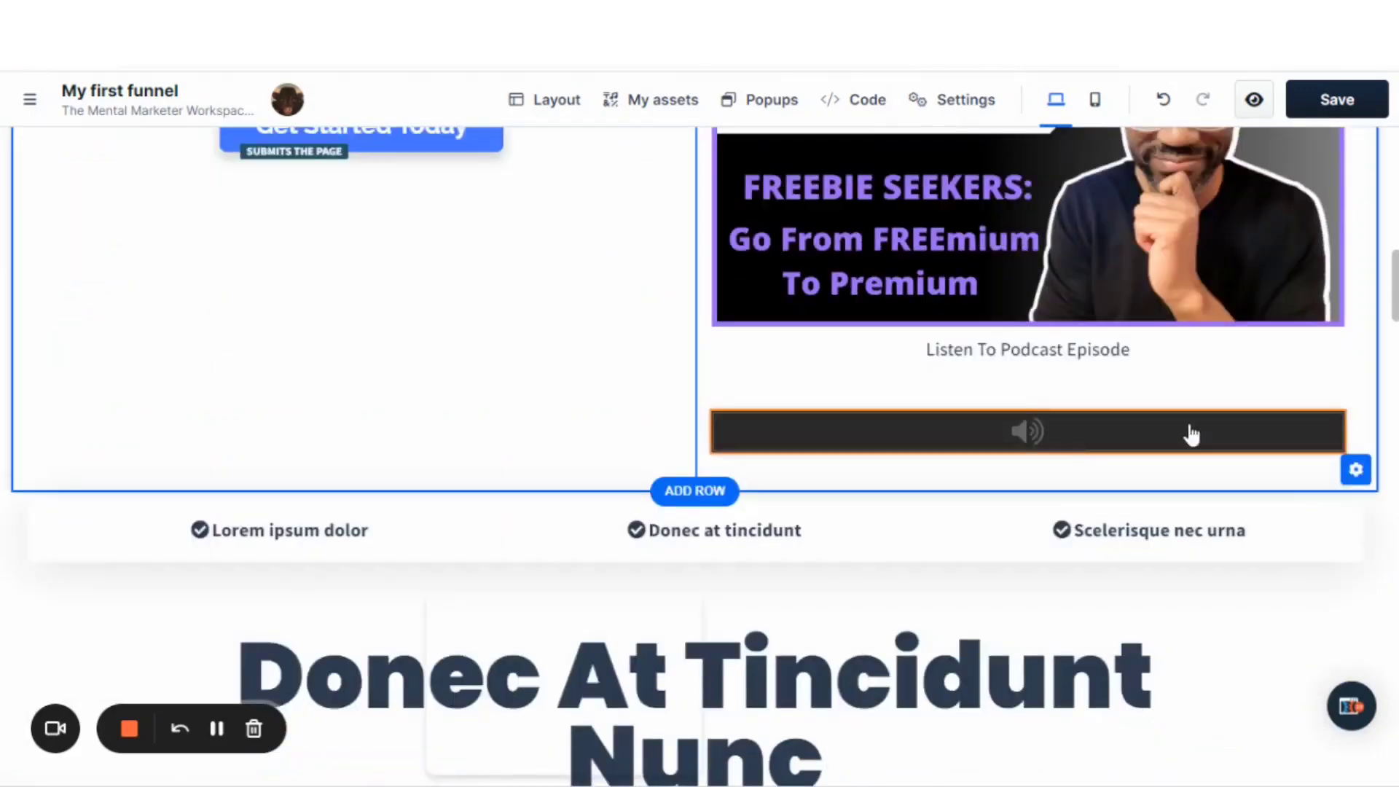
pyautogui.click(1208, 397)
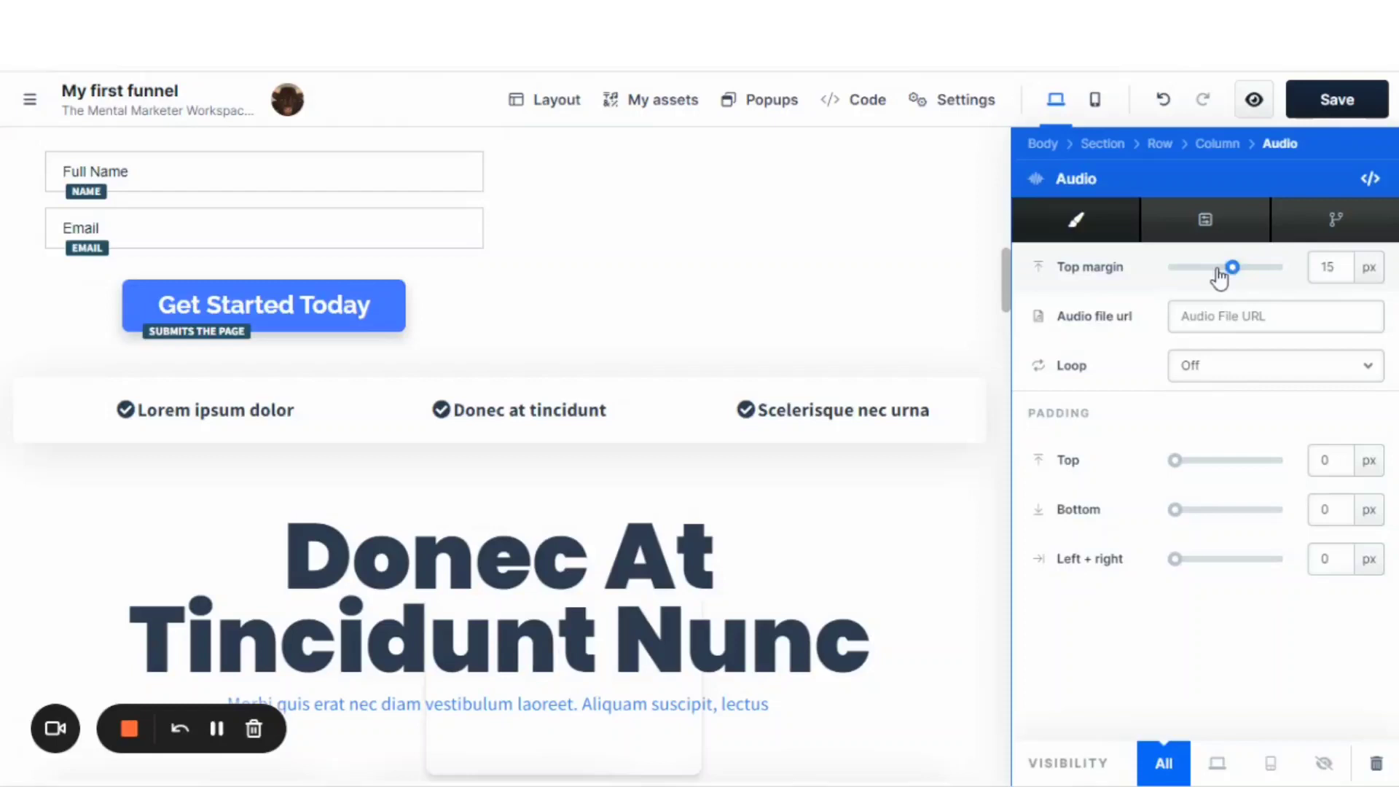
pyautogui.moveTo(1231, 267); pyautogui.dragTo(1207, 267)
# Step: Paste the YouTube episode link as the audio file URL and save the page
pyautogui.scroll(4, 913, 303)
pyautogui.scroll(2, 913, 303)
pyautogui.click(1197, 317)
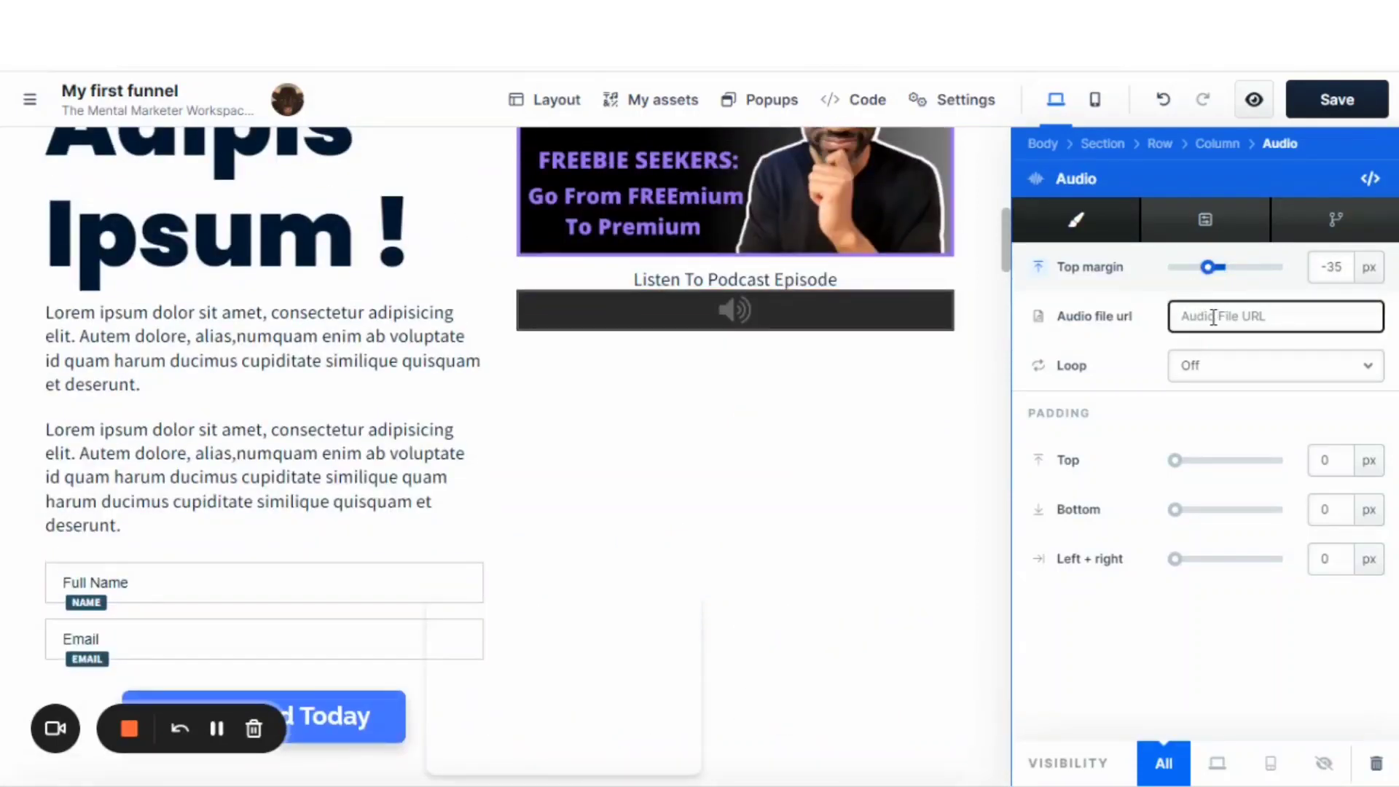
pyautogui.rightClick(1183, 316)
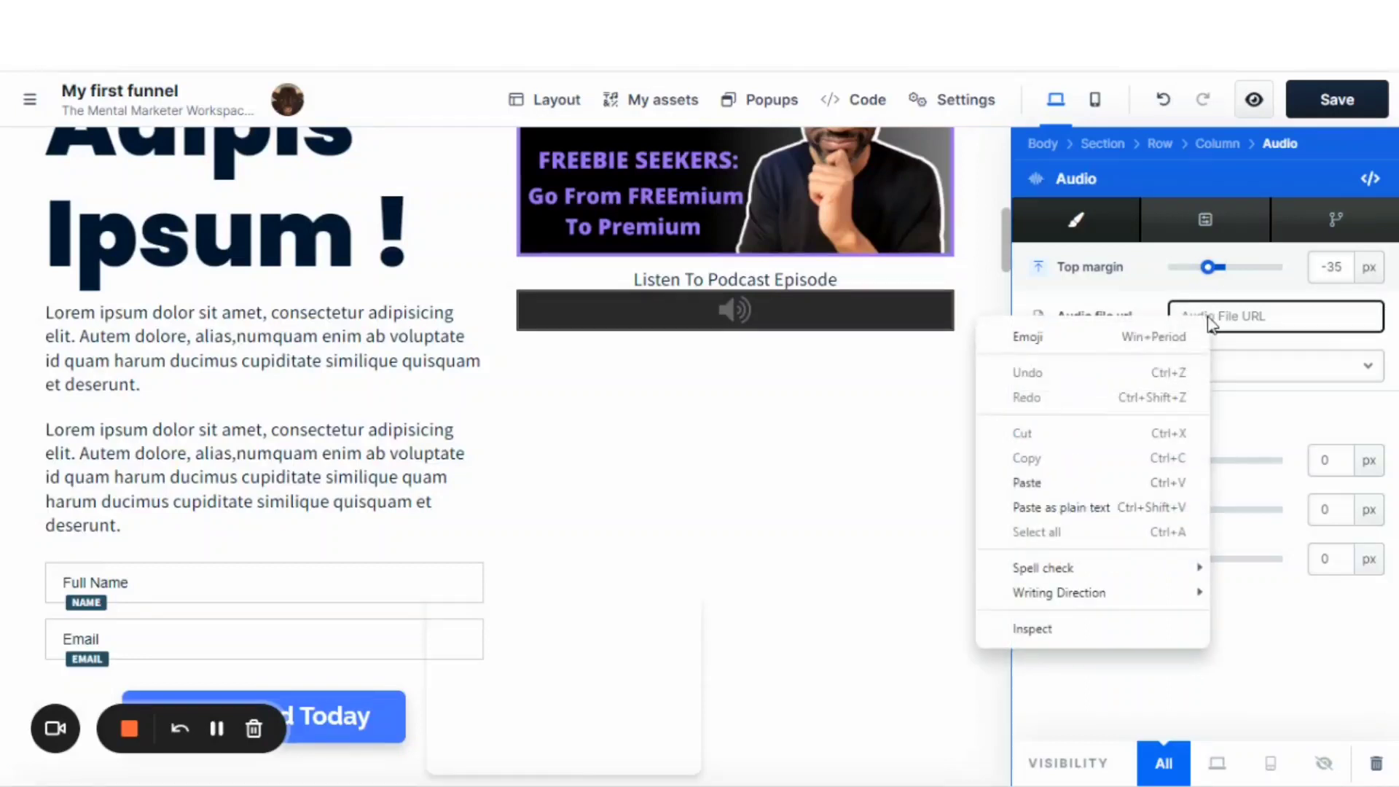
pyautogui.click(1044, 481)
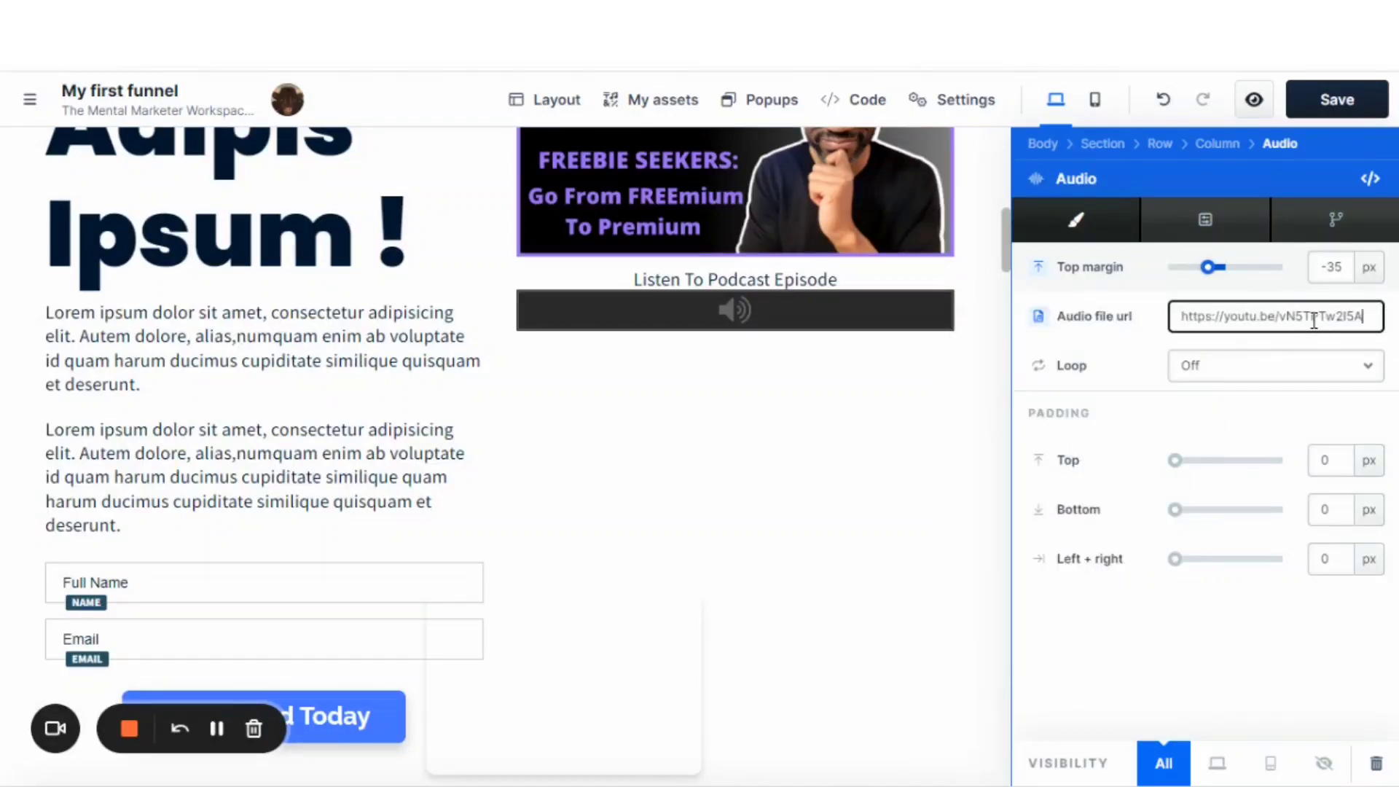
pyautogui.click(1333, 100)
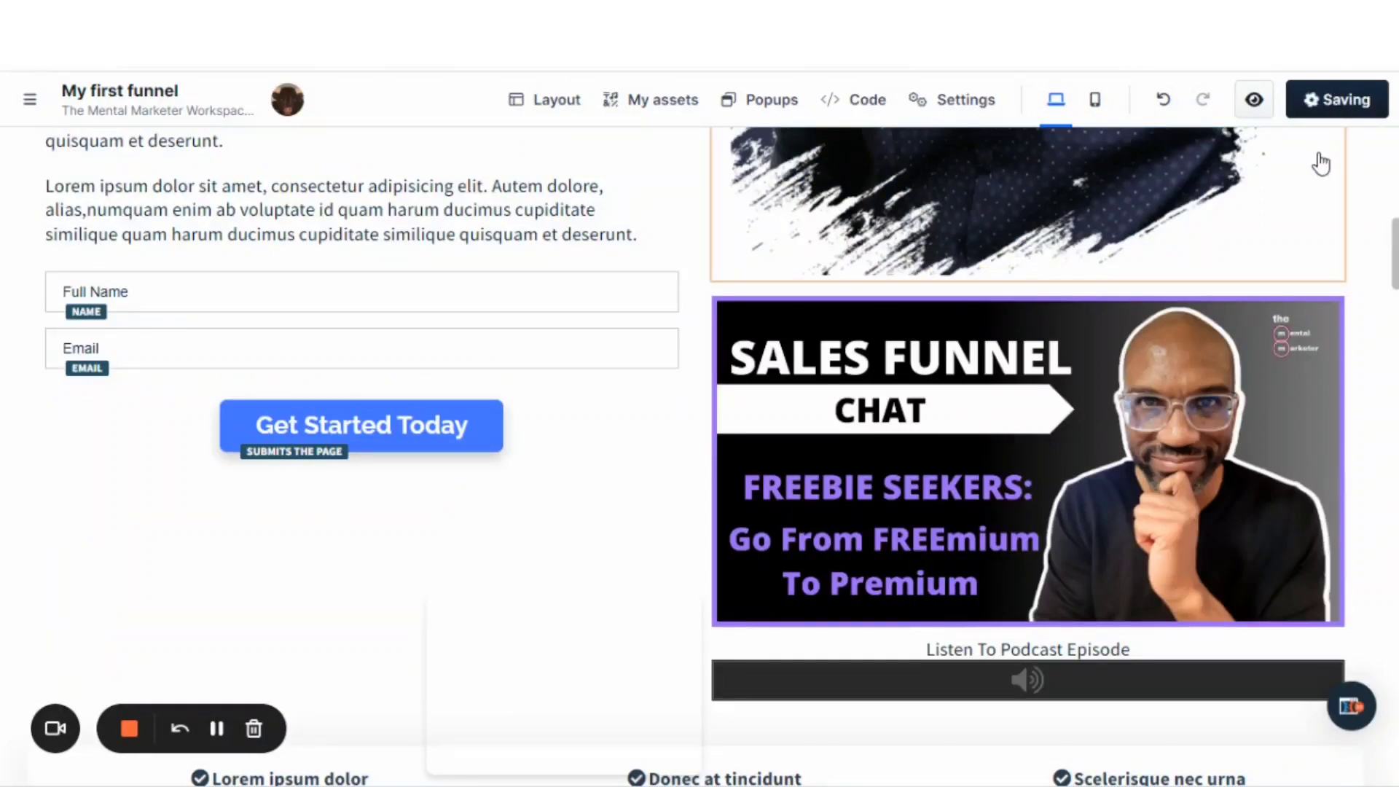
pyautogui.scroll(-1, 1239, 277)
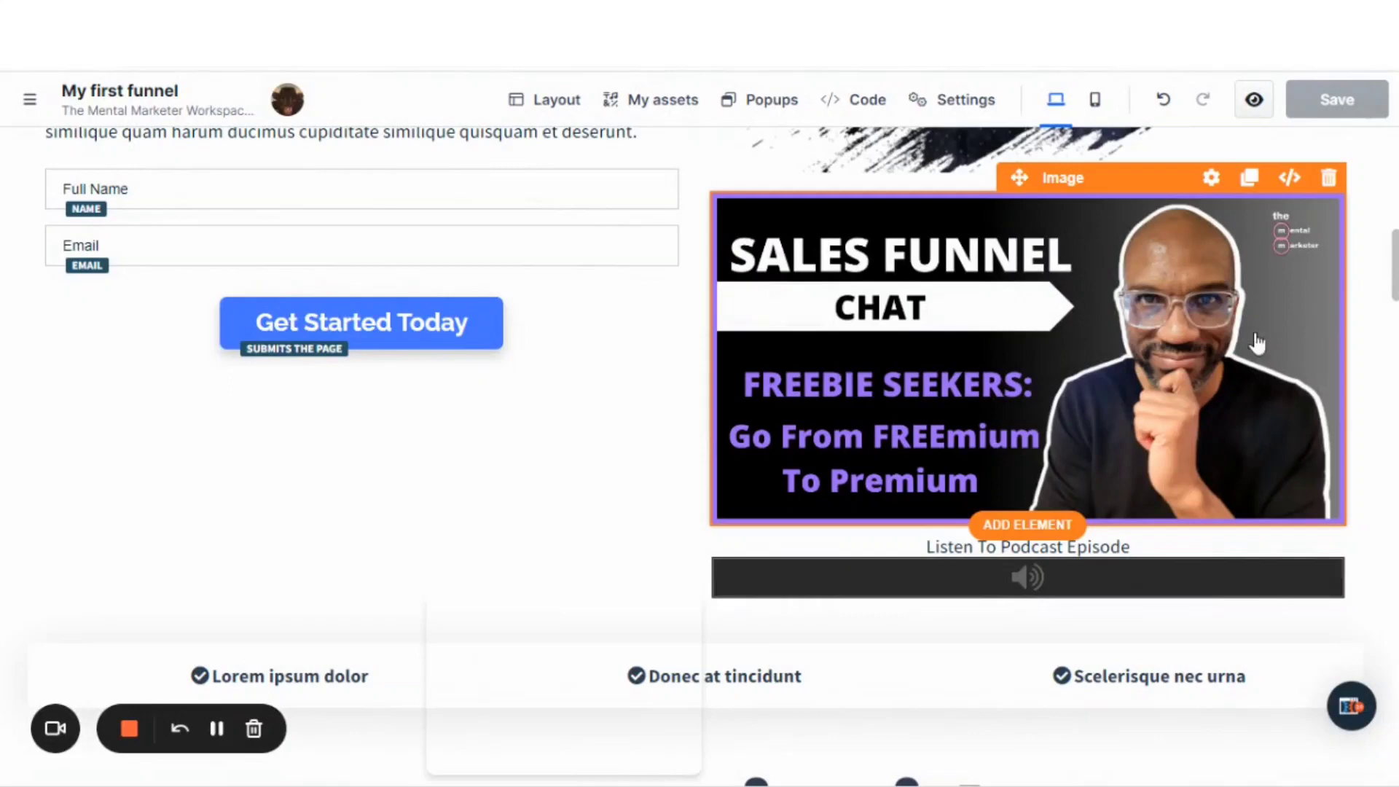
pyautogui.moveTo(1366, 251)
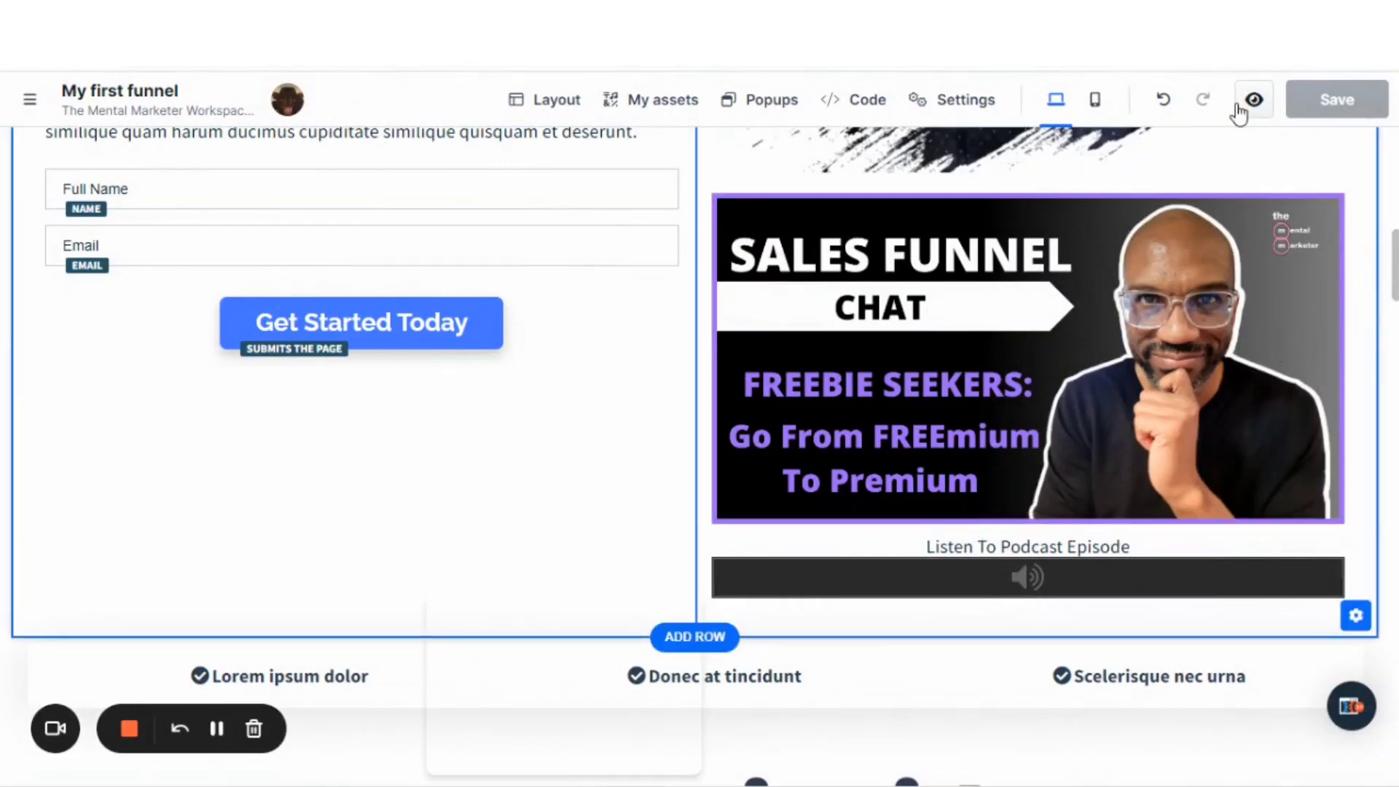
# Step: Preview the page and scroll down to the audio player to play the episode
pyautogui.click(1250, 99)
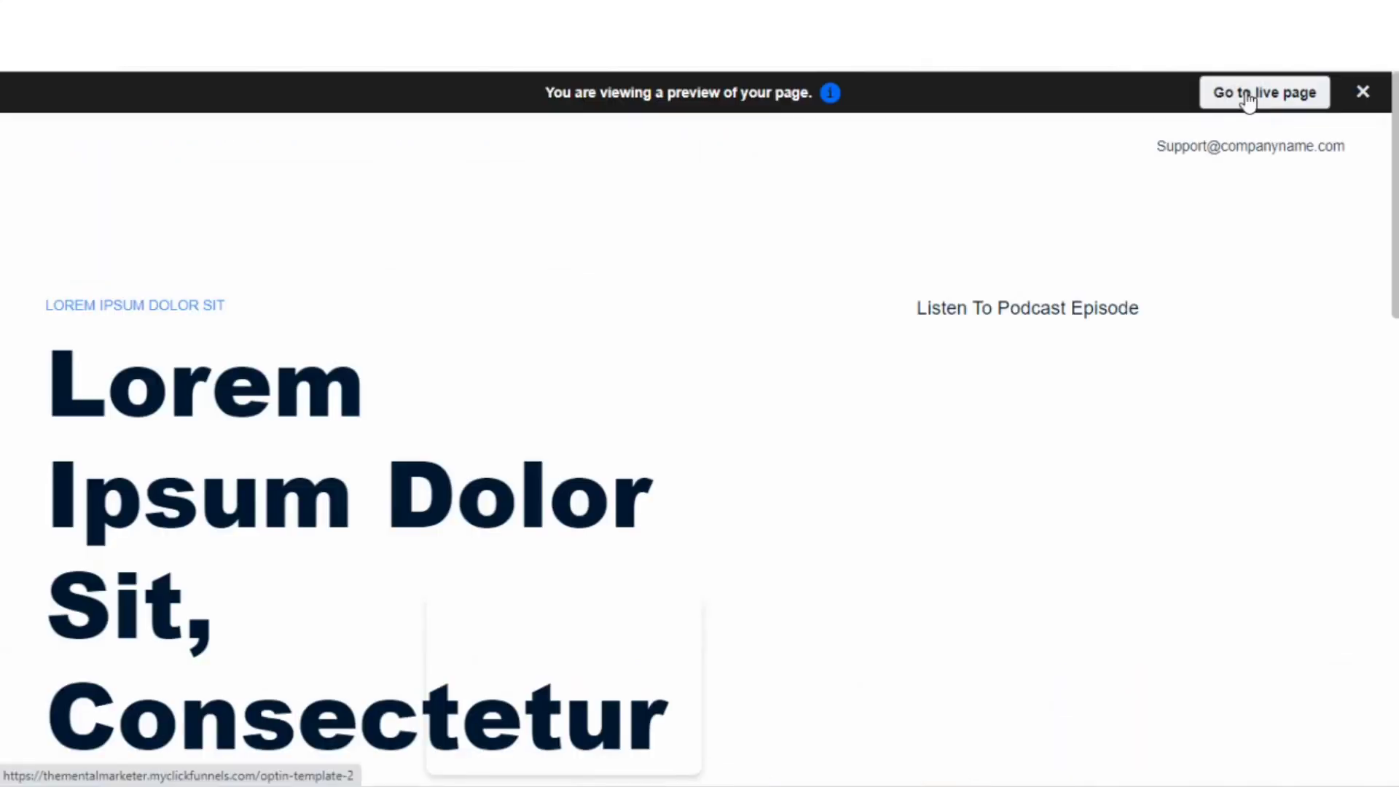
pyautogui.scroll(-1, 1136, 234)
pyautogui.scroll(-2, 1137, 234)
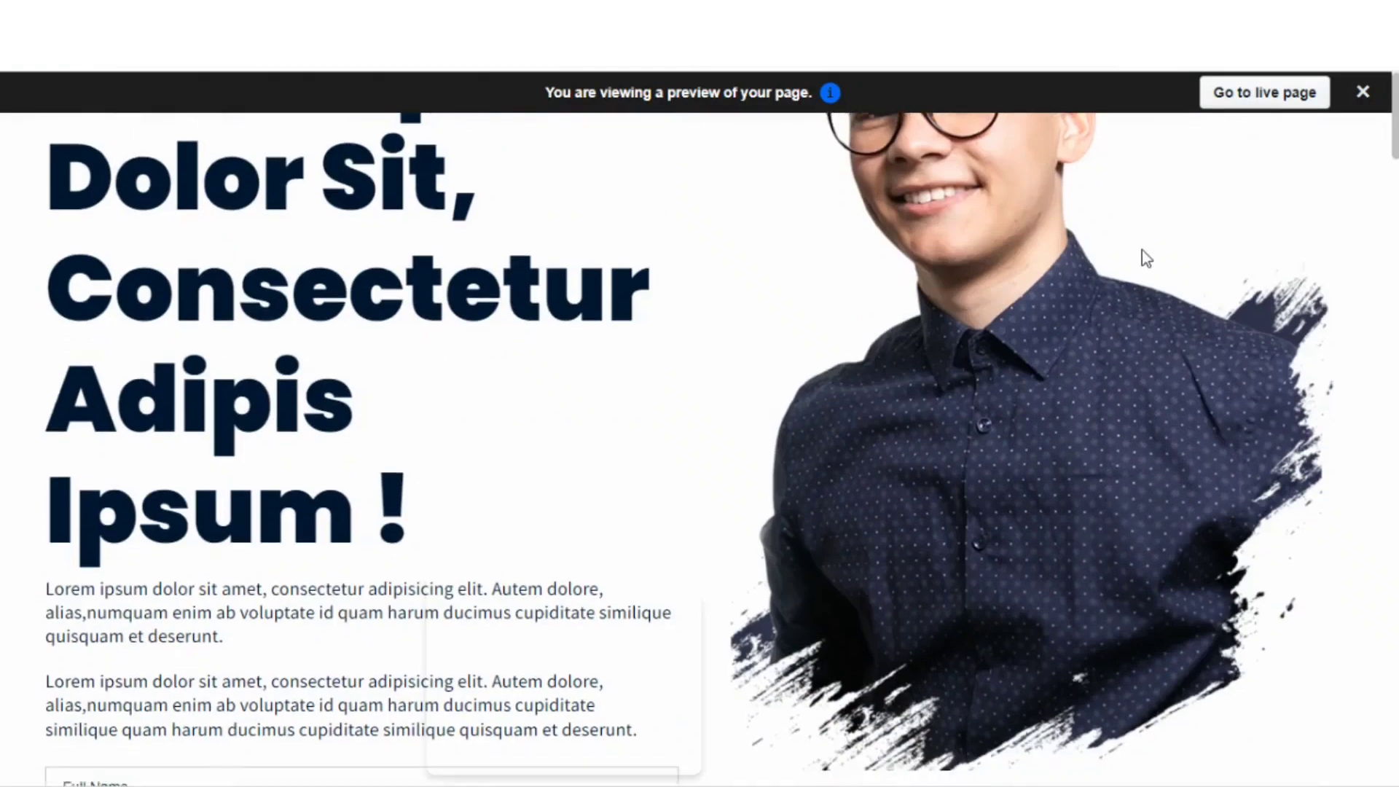
pyautogui.scroll(-4, 1136, 248)
pyautogui.scroll(-3, 1142, 251)
pyautogui.scroll(-1, 1142, 251)
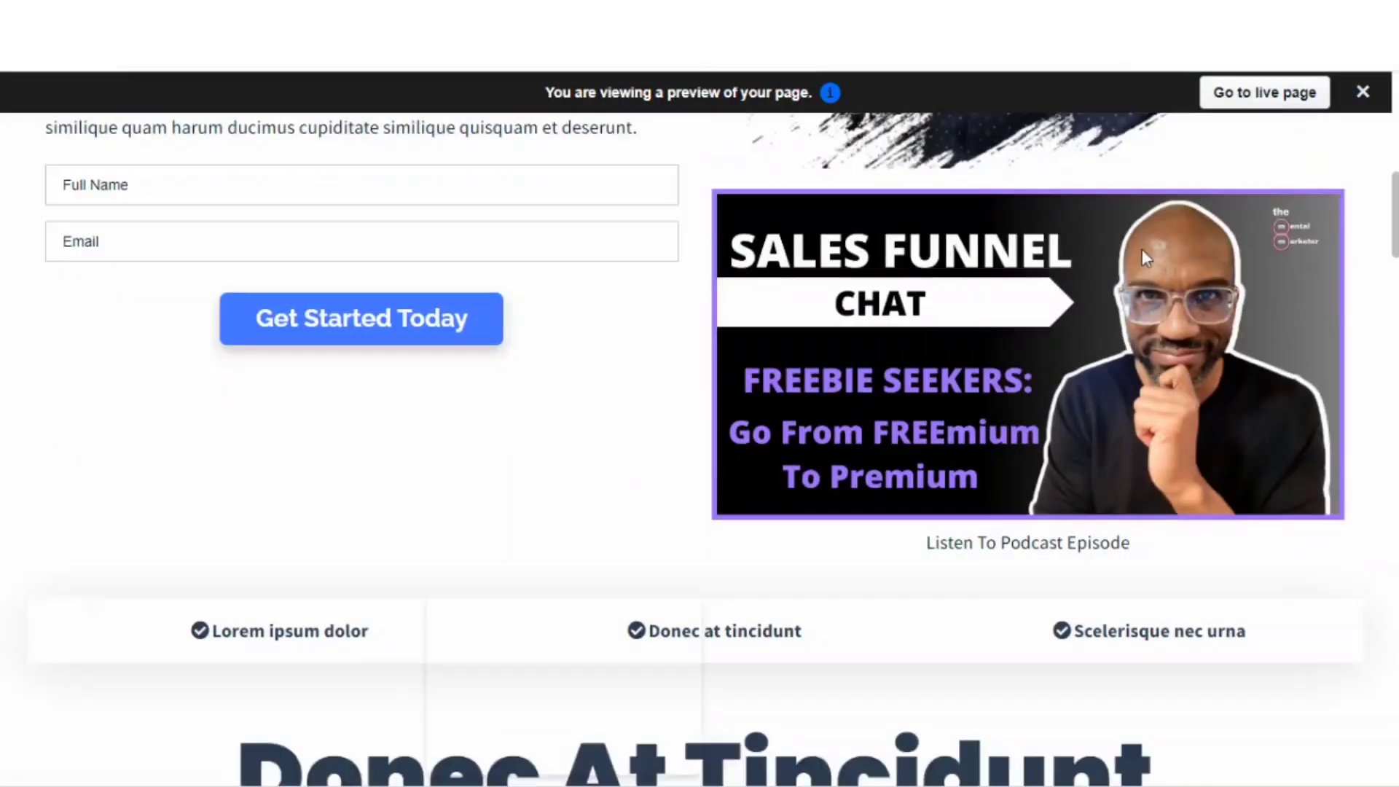
pyautogui.scroll(-1, 1004, 581)
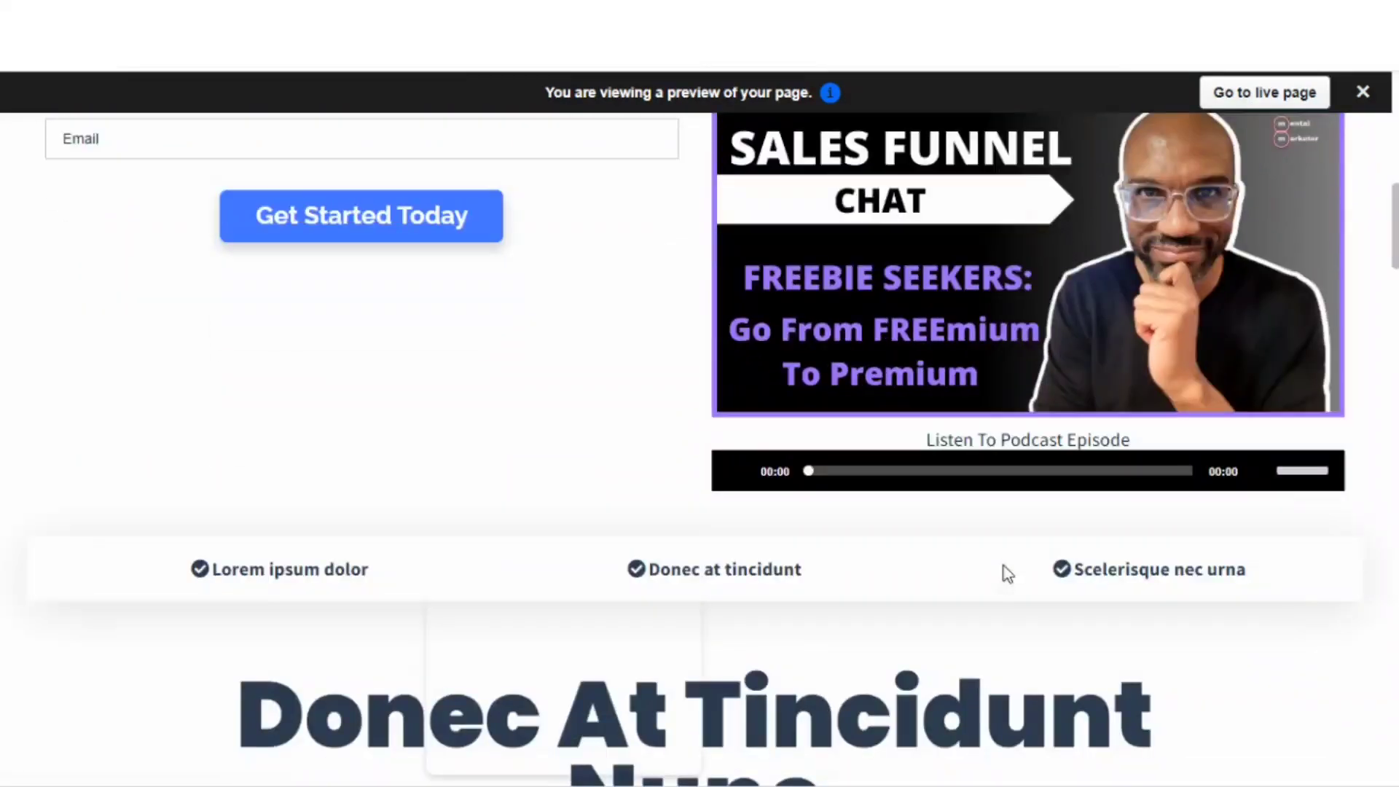
pyautogui.scroll(1, 890, 395)
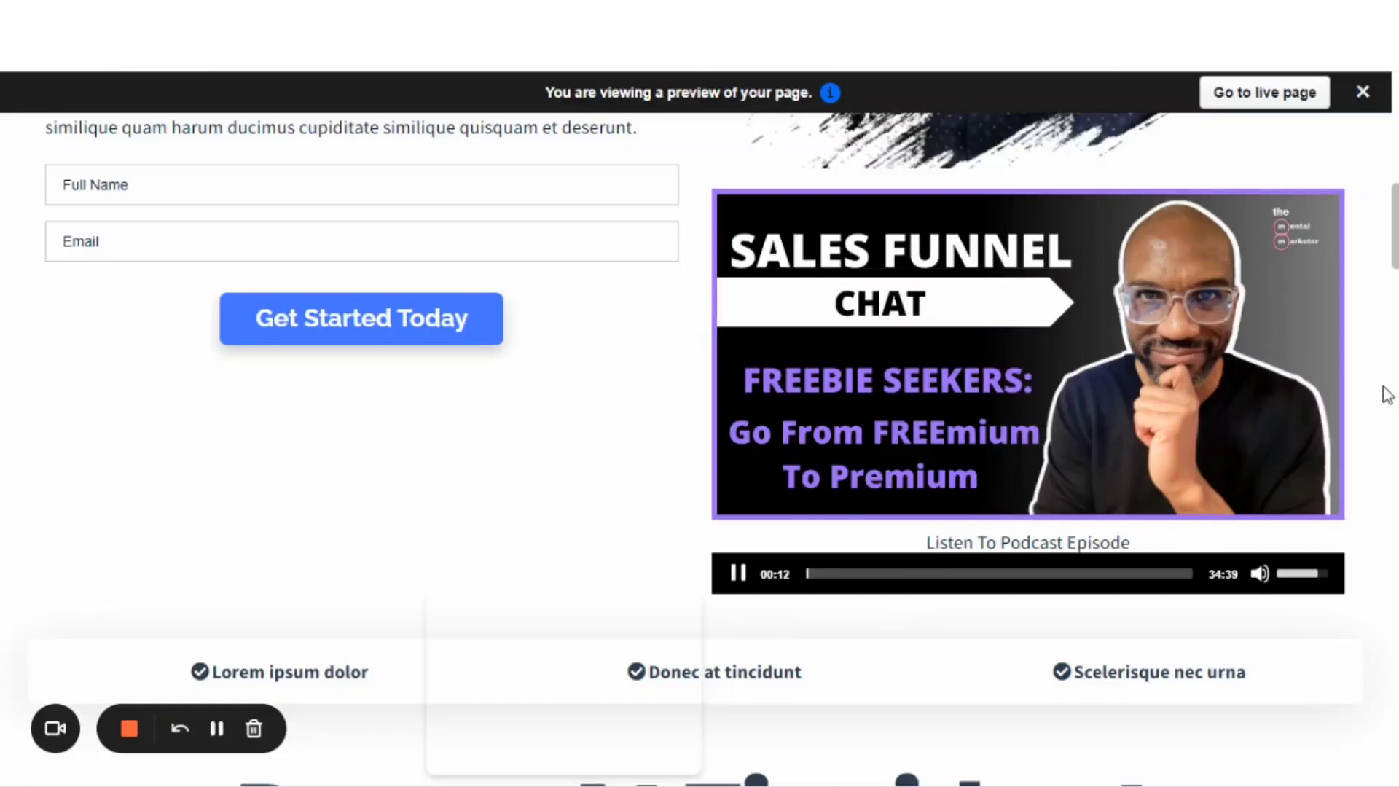
pyautogui.scroll(3, 1386, 394)
pyautogui.scroll(-2, 1376, 386)
pyautogui.scroll(1, 1375, 386)
pyautogui.scroll(-3, 1154, 446)
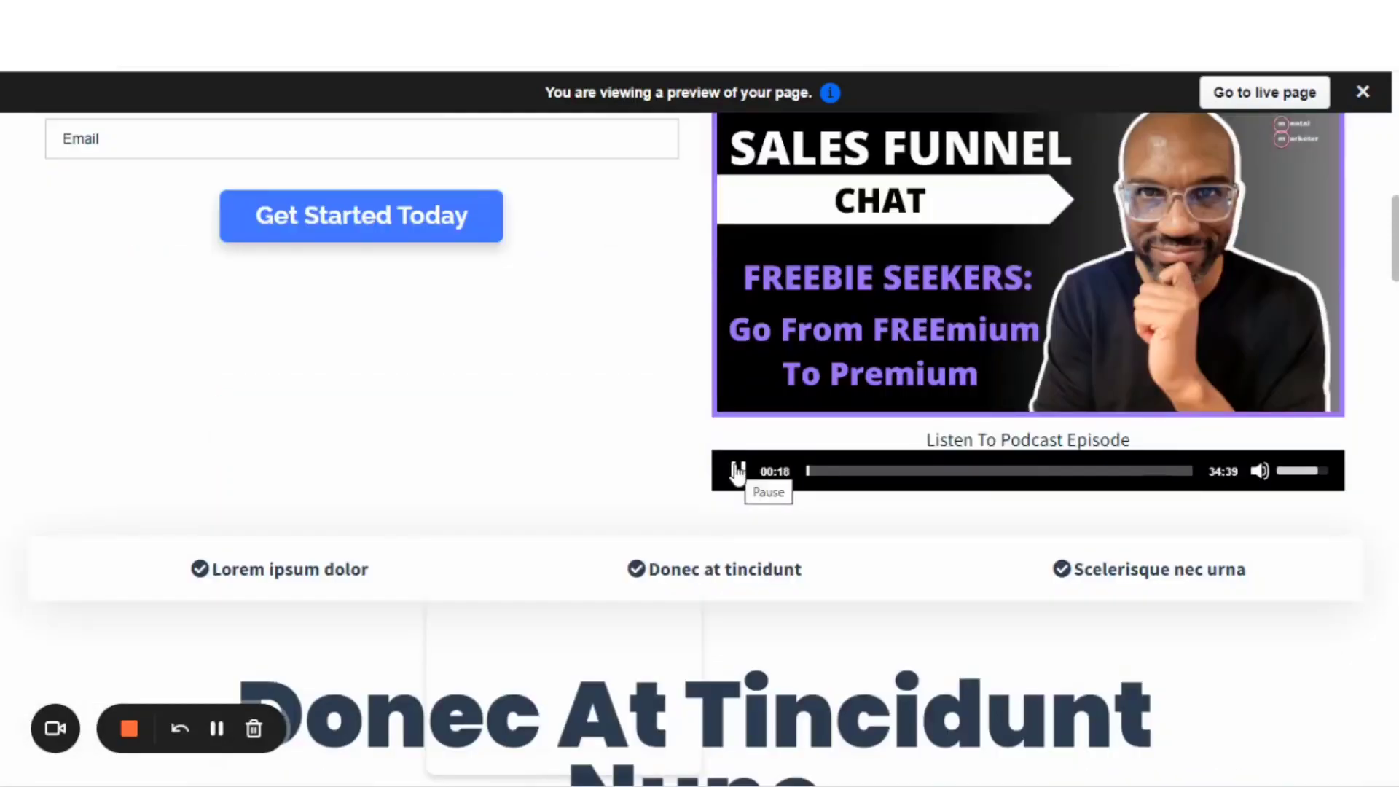
# Step: Pause playback at 00:19 and review the thumbnail, caption and player in the preview
pyautogui.click(737, 471)
pyautogui.scroll(2, 806, 428)
pyautogui.scroll(3, 827, 396)
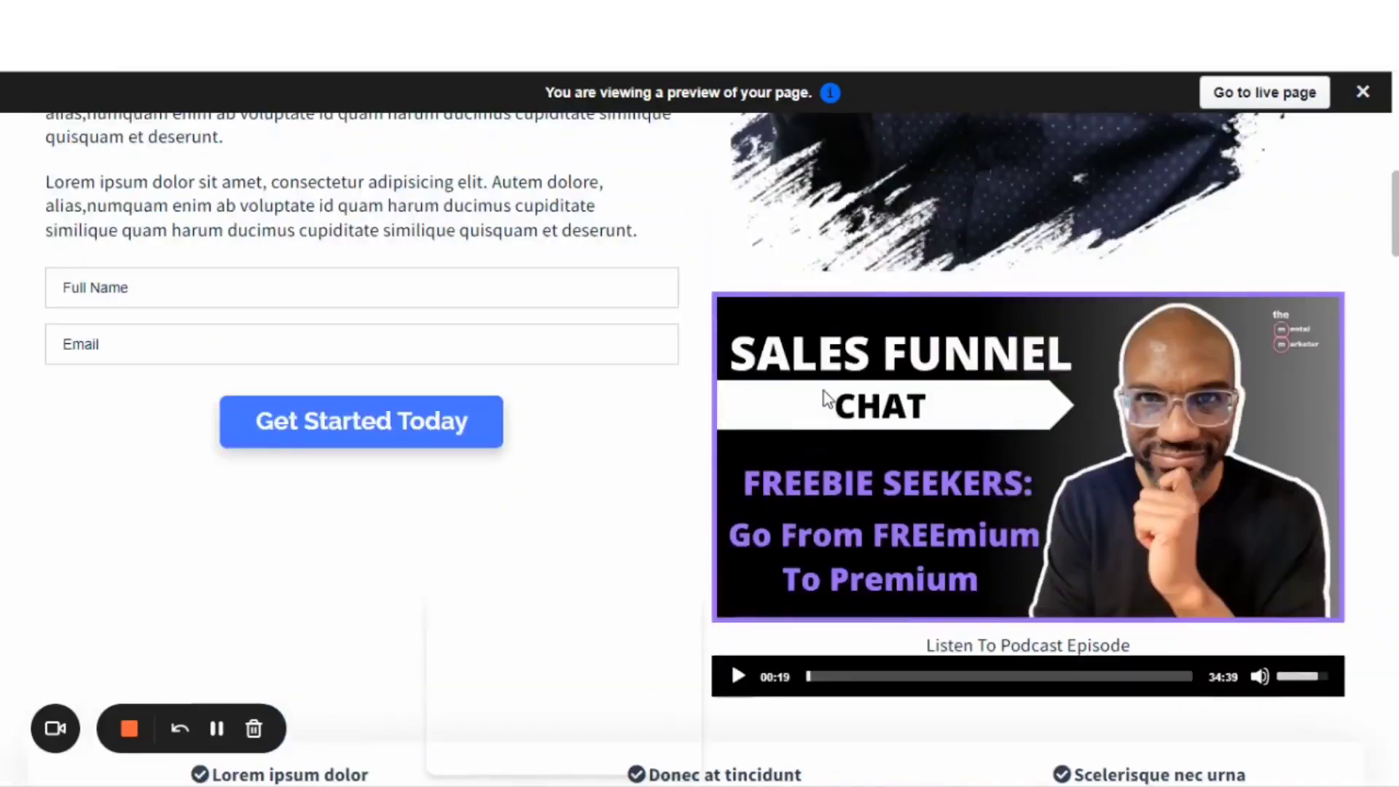
pyautogui.scroll(-2, 827, 397)
pyautogui.scroll(-3, 866, 390)
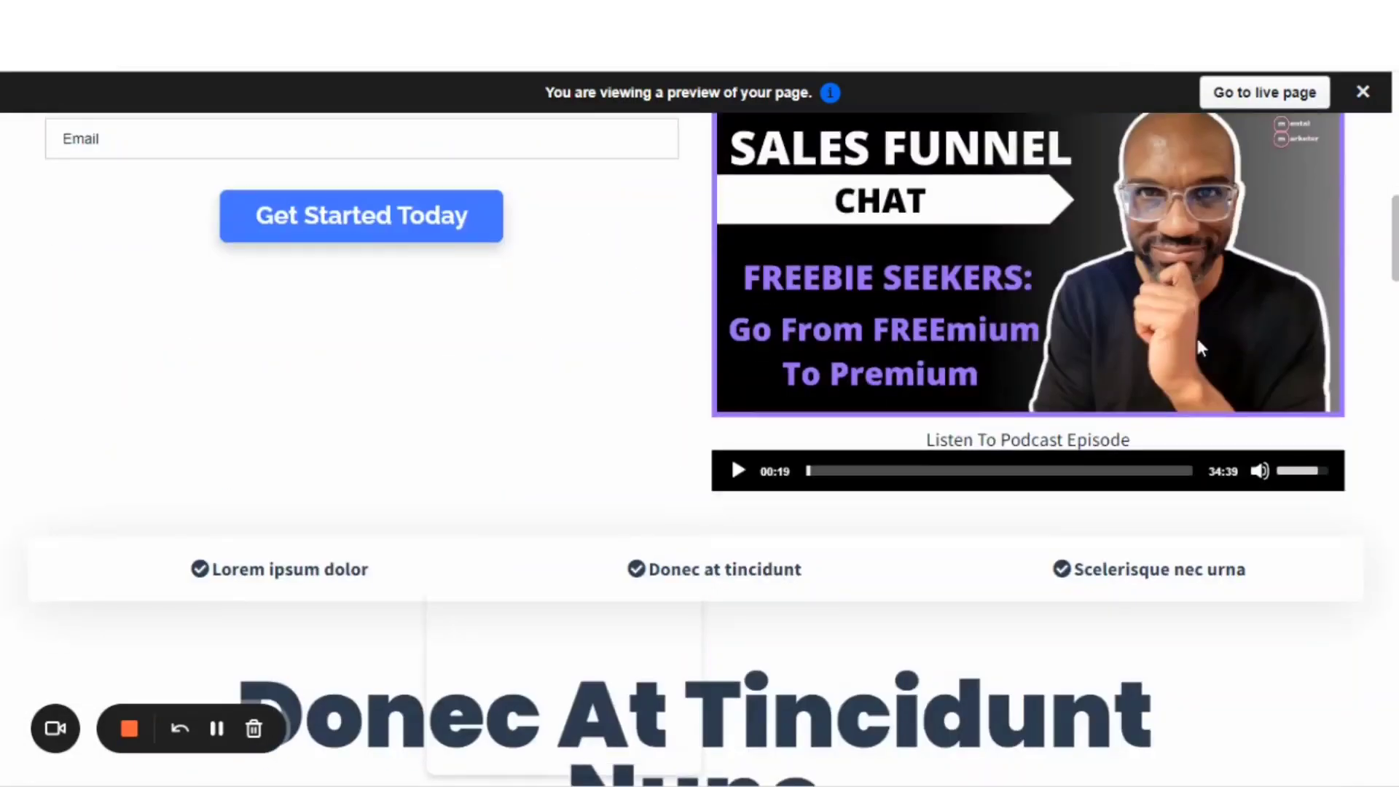
pyautogui.scroll(3, 1196, 338)
pyautogui.scroll(-3, 1202, 339)
pyautogui.scroll(-2, 1082, 348)
pyautogui.scroll(2, 1070, 330)
pyautogui.scroll(4, 1054, 329)
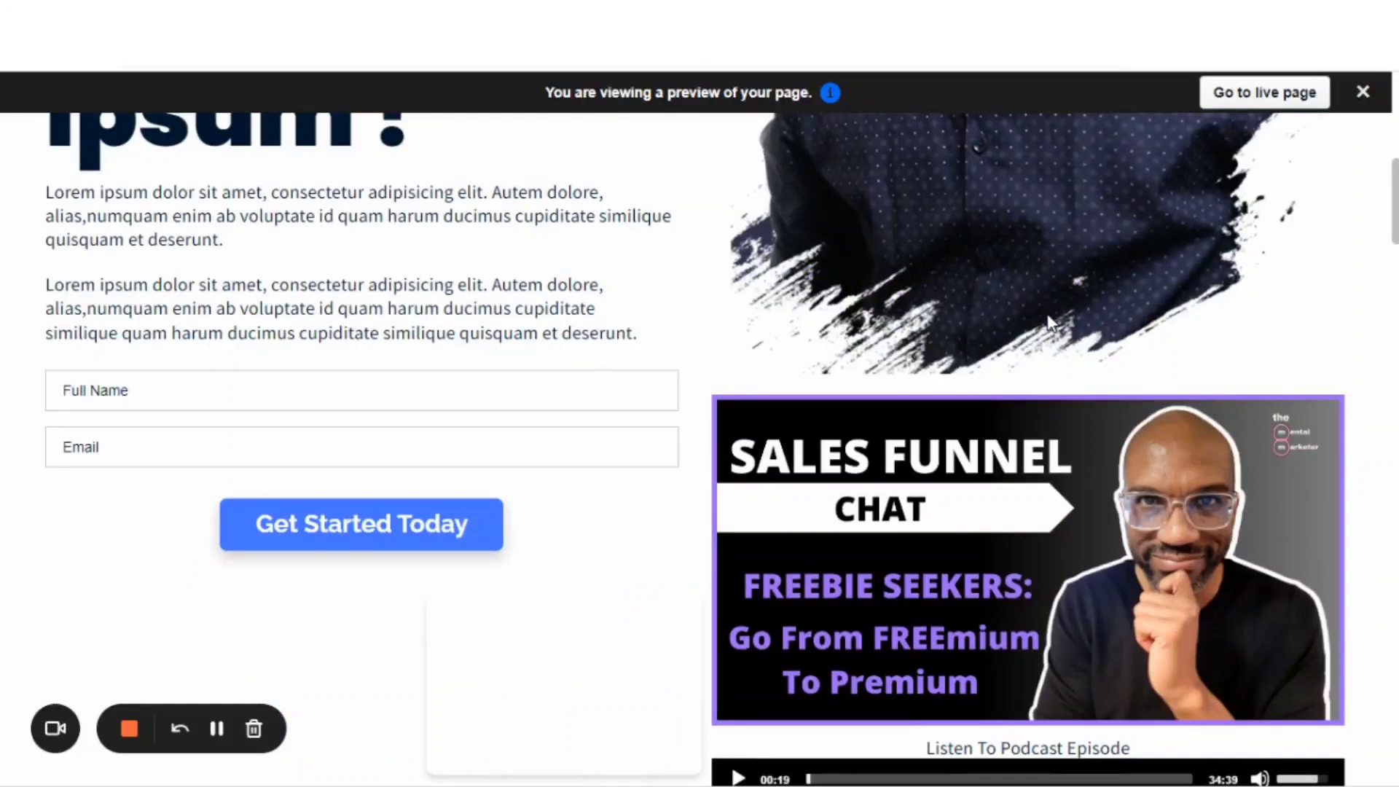
pyautogui.scroll(-2, 858, 449)
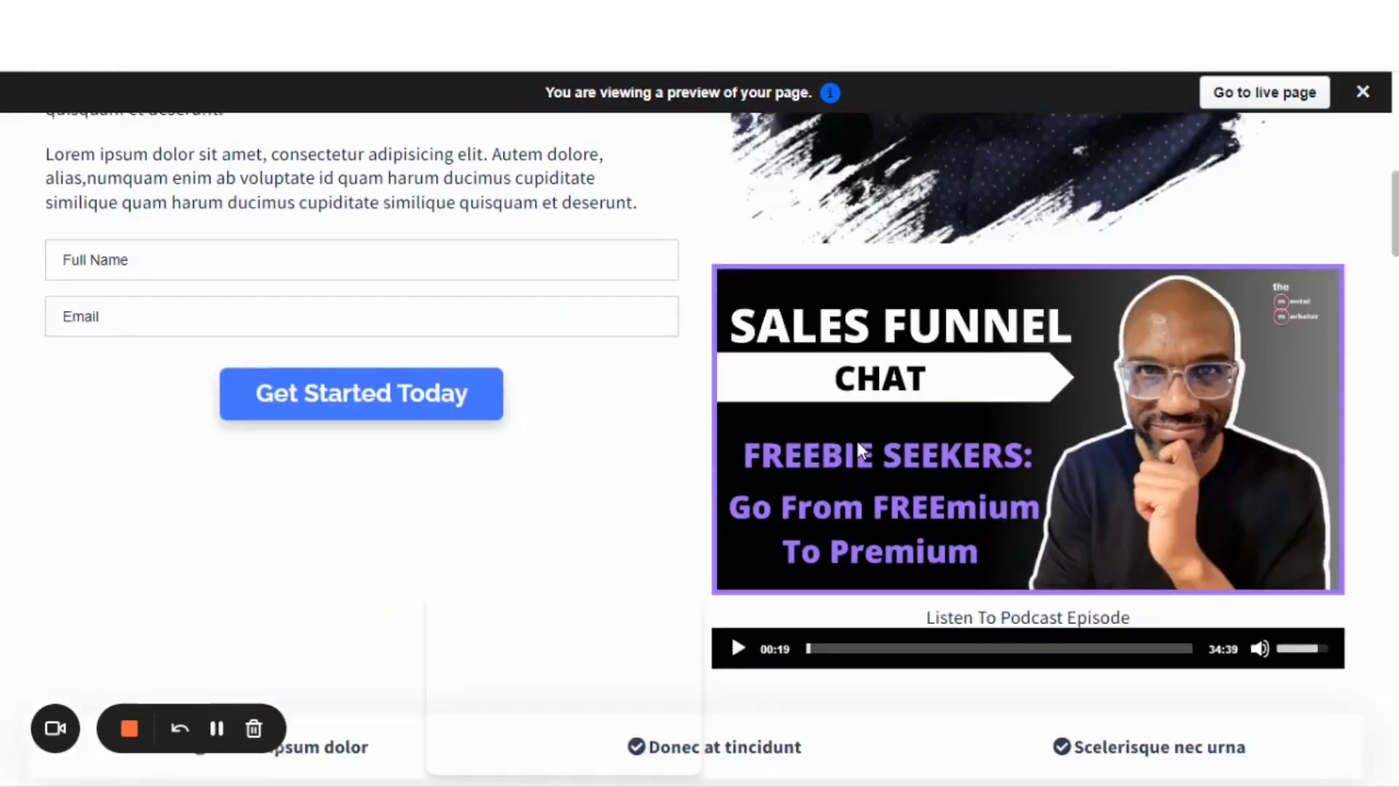
pyautogui.scroll(-1, 889, 386)
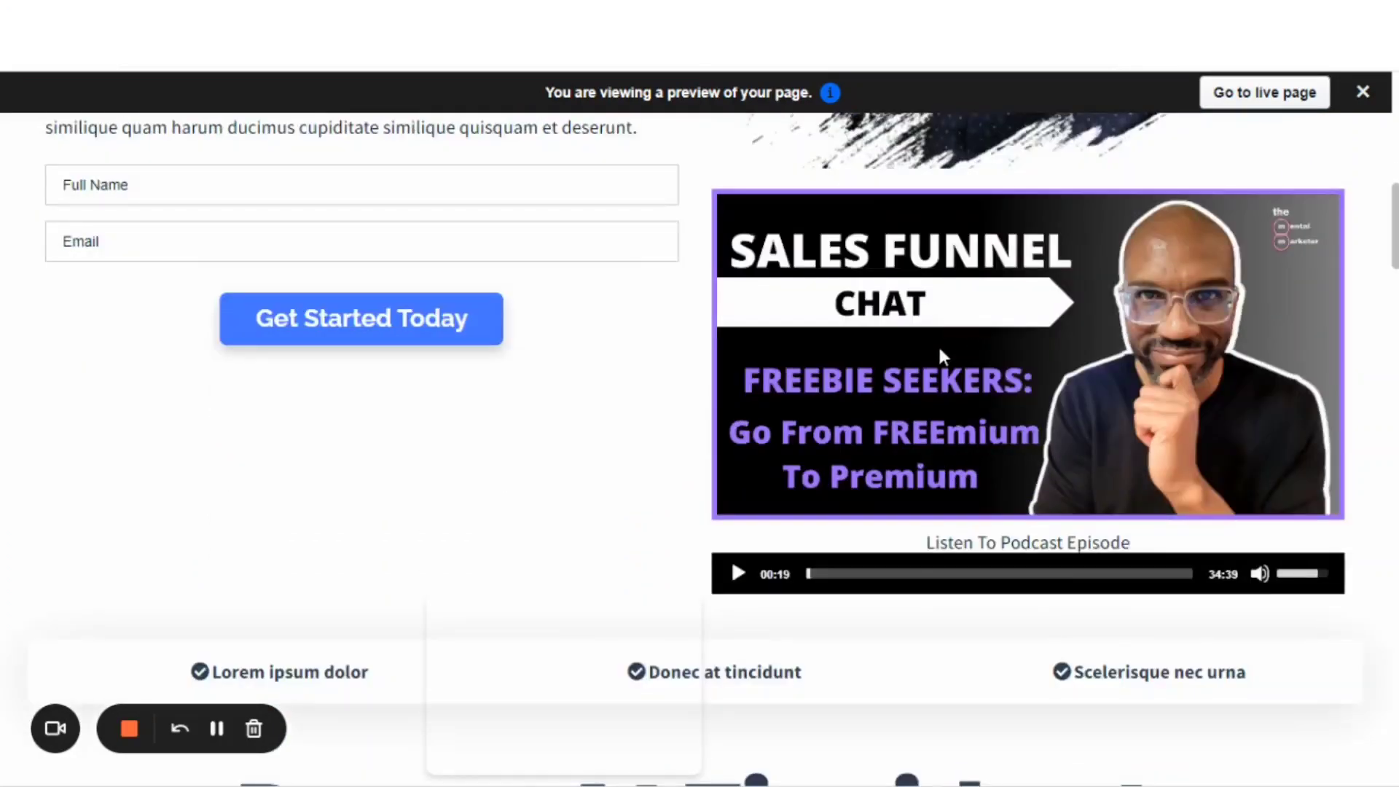
pyautogui.scroll(1, 963, 331)
pyautogui.scroll(1, 961, 343)
pyautogui.scroll(-1, 889, 409)
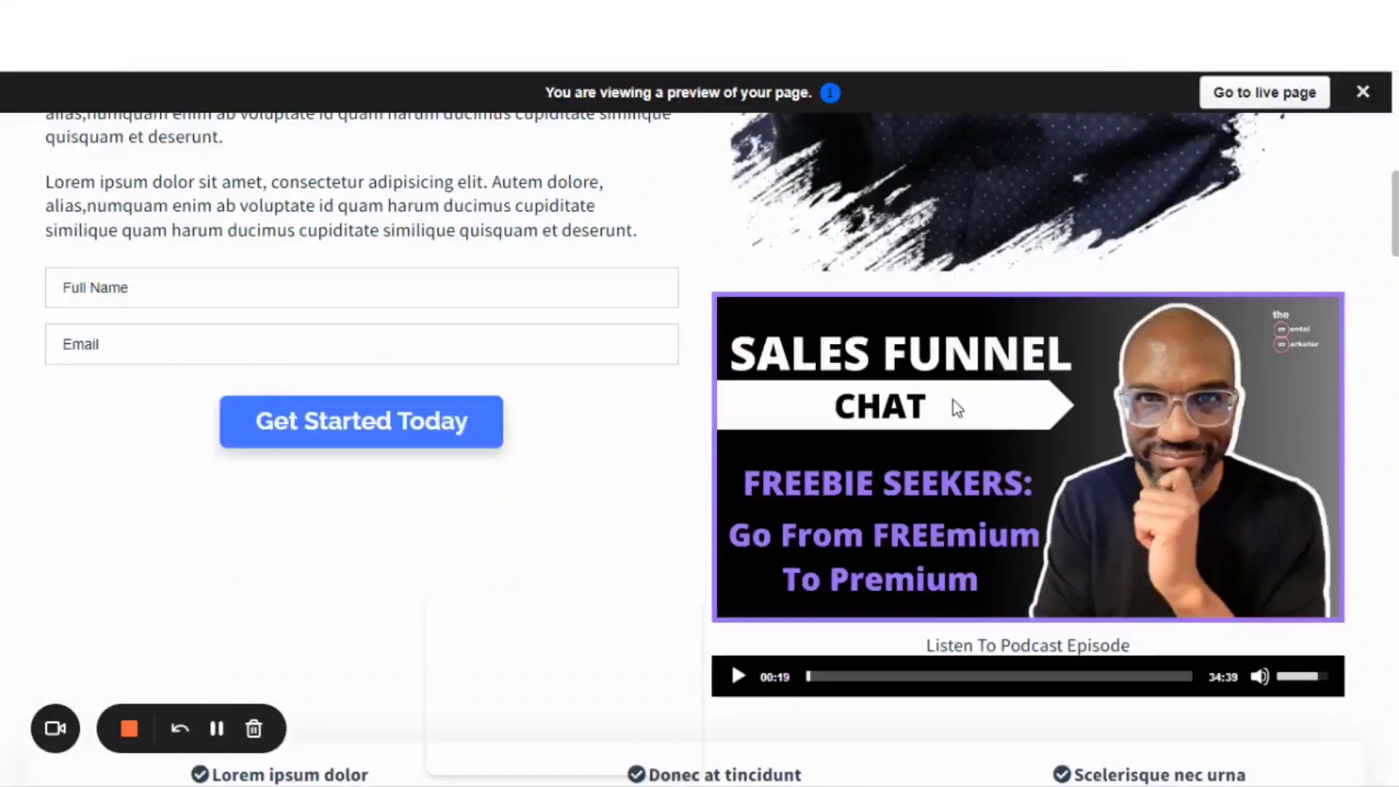
pyautogui.scroll(-1, 953, 400)
pyautogui.scroll(-1, 924, 372)
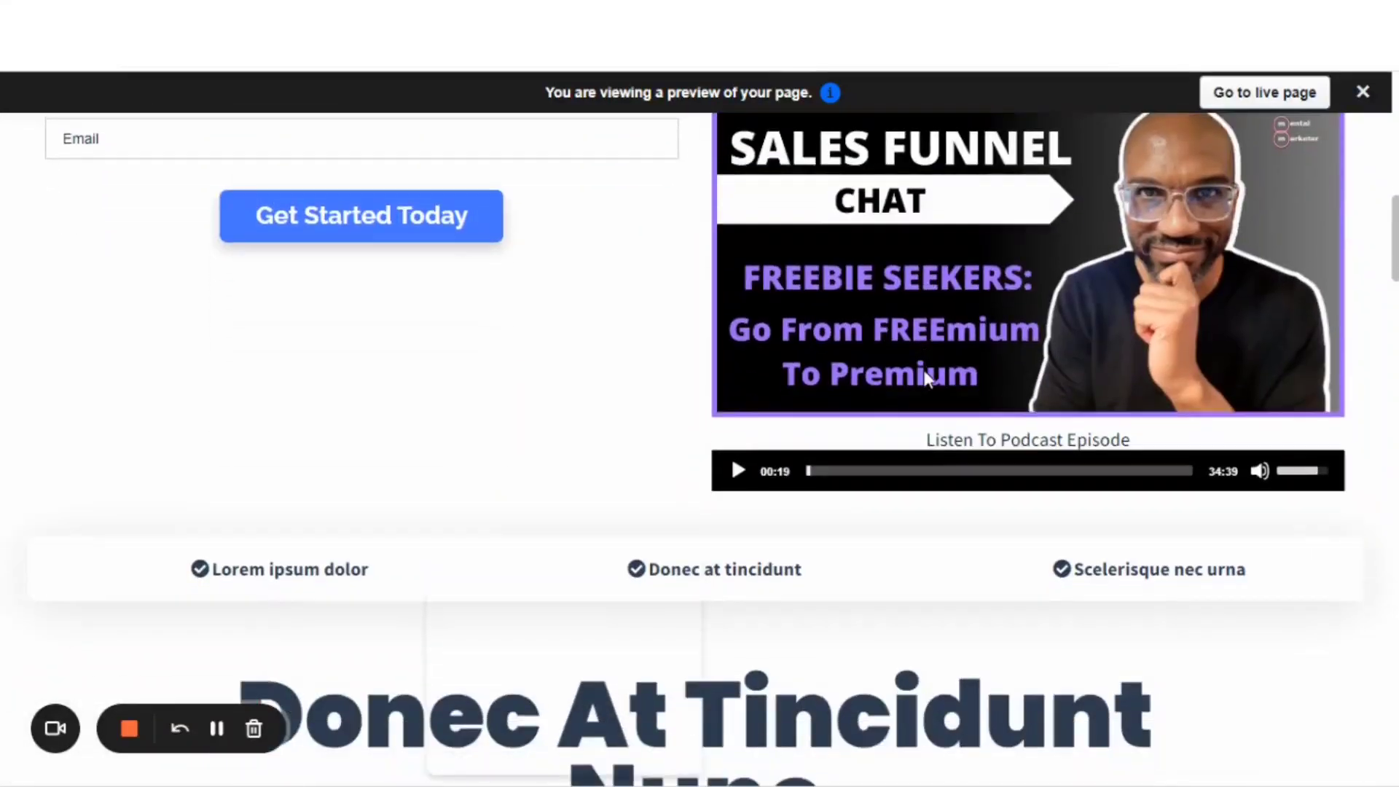
pyautogui.scroll(1, 922, 366)
pyautogui.scroll(1, 923, 372)
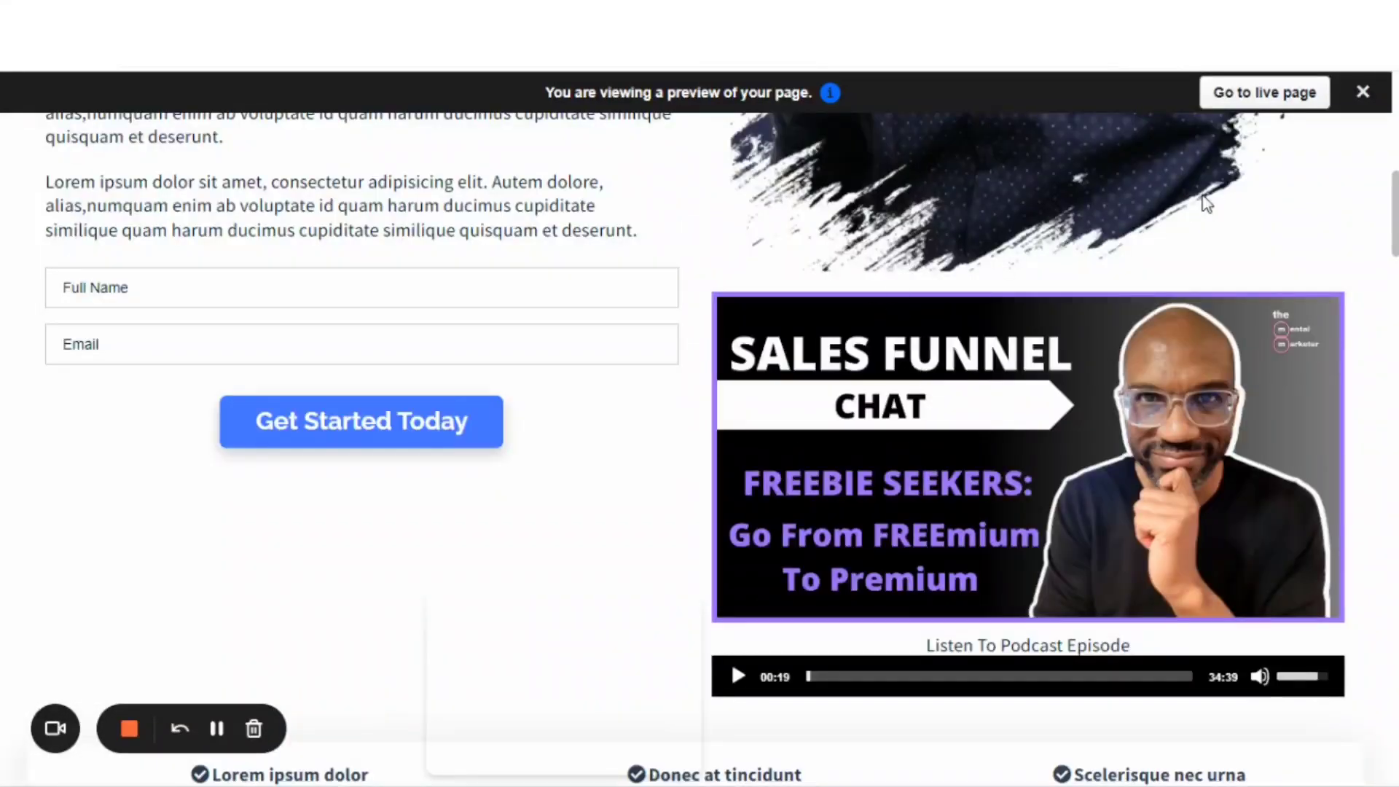